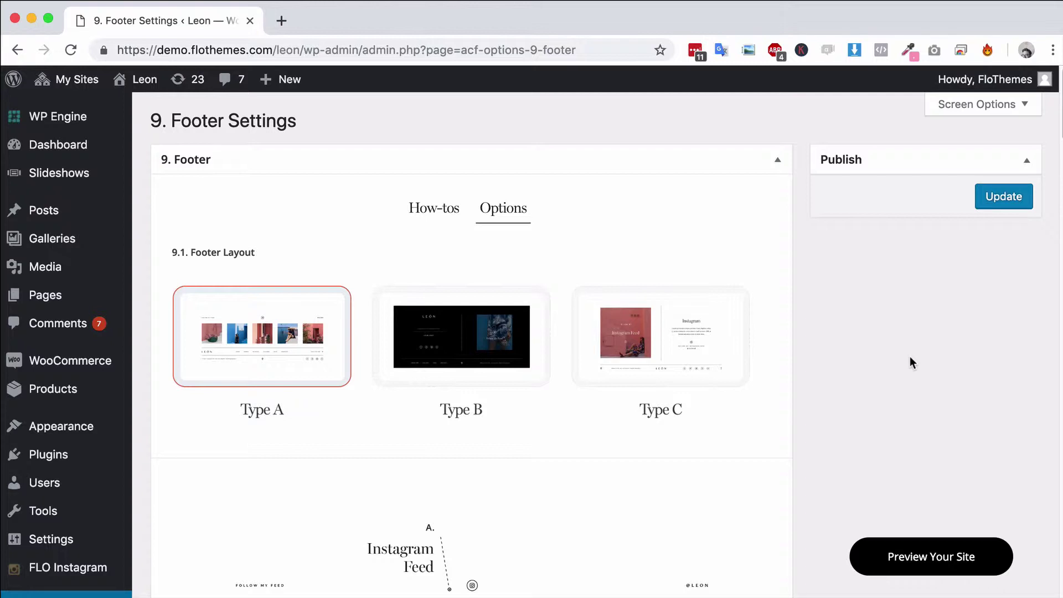
Examine the available footer layout types and the Type A diagram with its Instagram feed, menu and bottom areas
scroll(233, 389, down, 10)
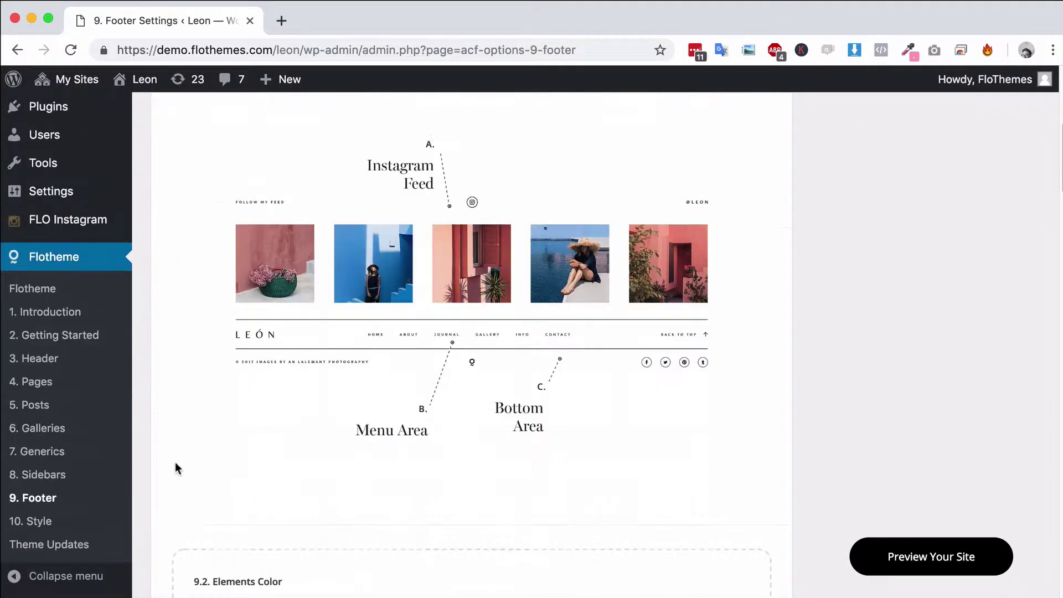
scroll(653, 447, up, 5)
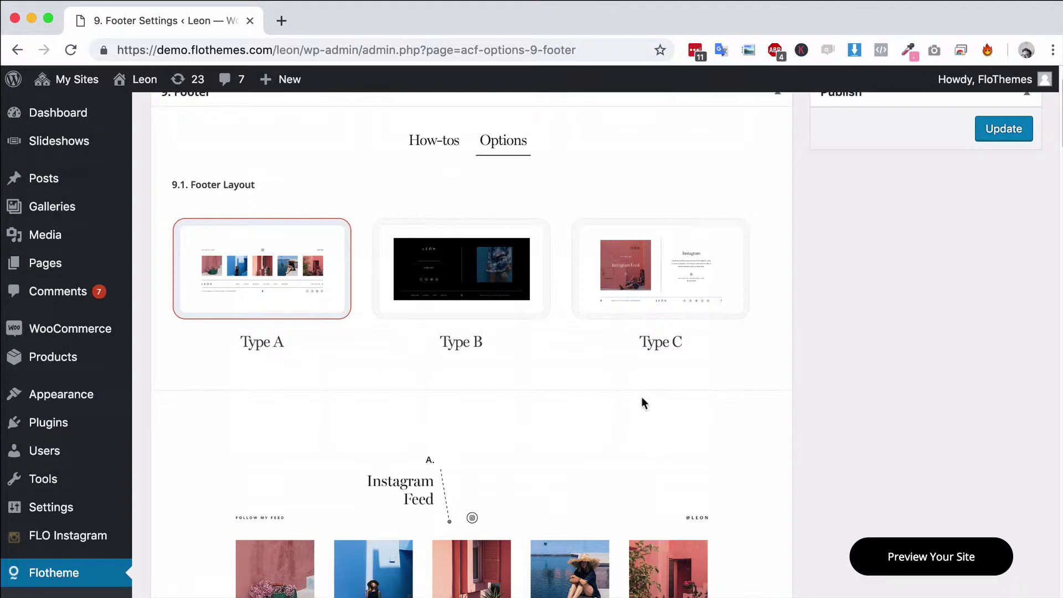
scroll(684, 391, up, 2)
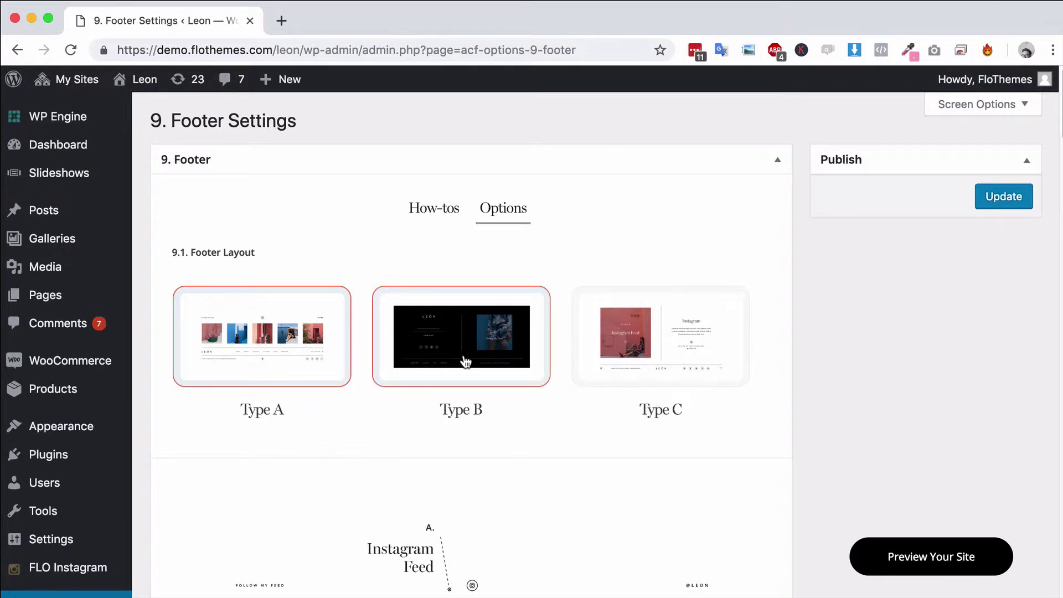
scroll(636, 351, down, 3)
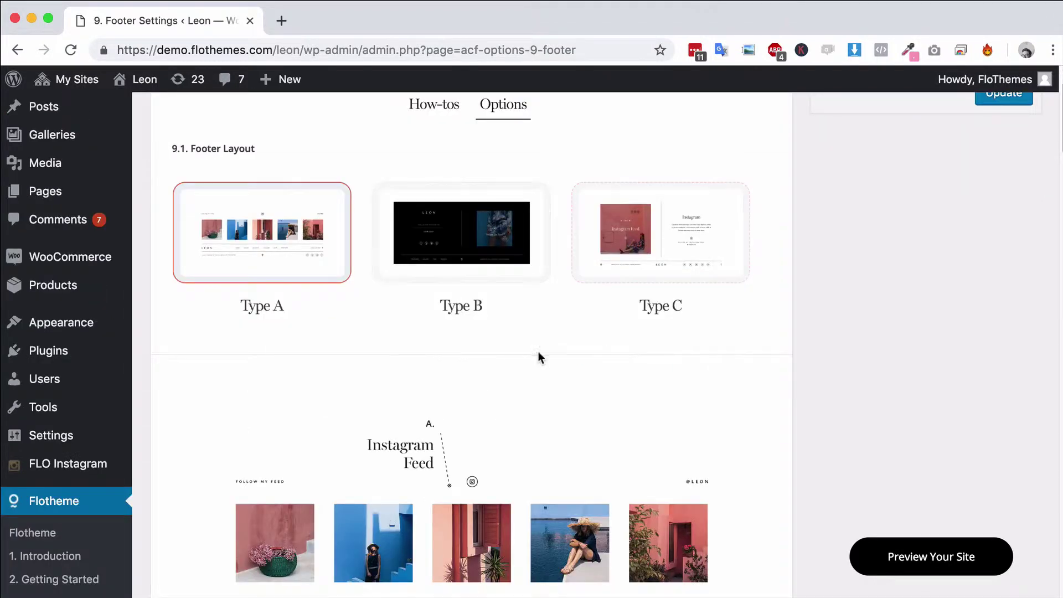
scroll(387, 363, down, 4)
scroll(526, 328, down, 4)
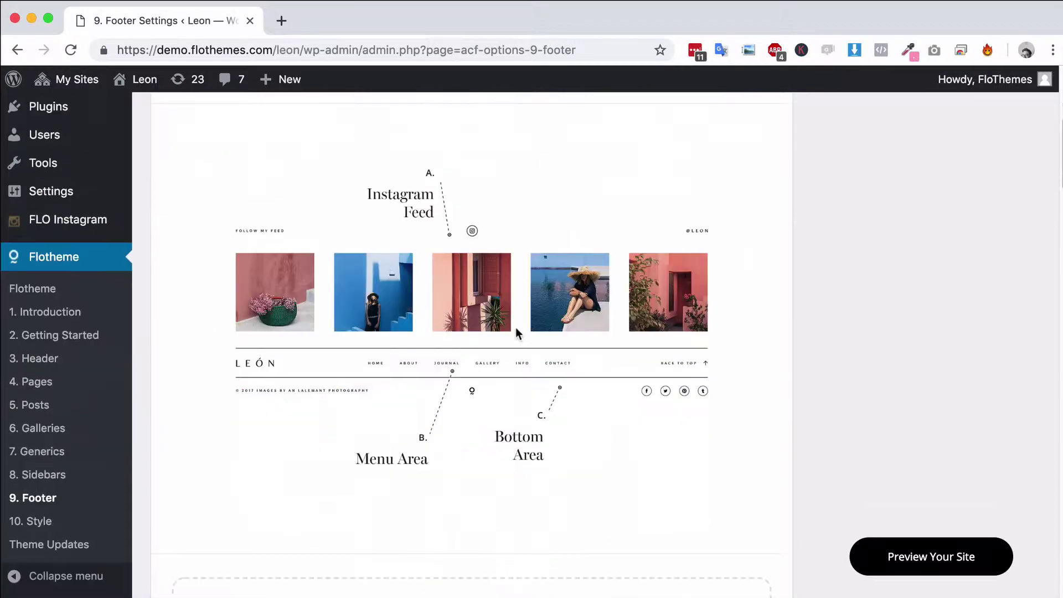
scroll(512, 311, up, 1)
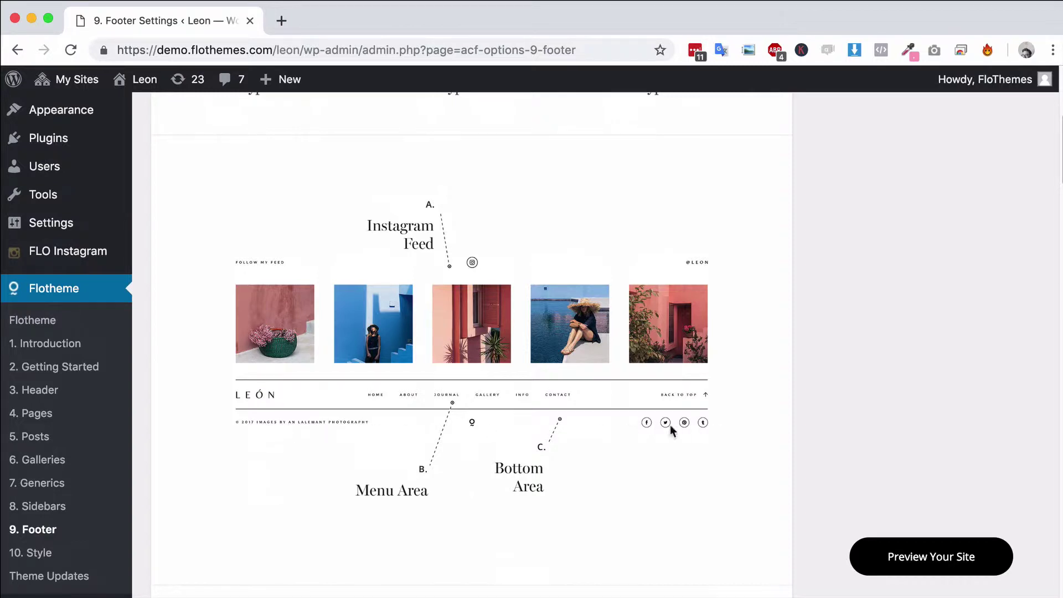
scroll(575, 429, down, 1)
Switch the footer layout to Type B and examine the left and right areas in its diagram
scroll(575, 430, up, 5)
click(472, 314)
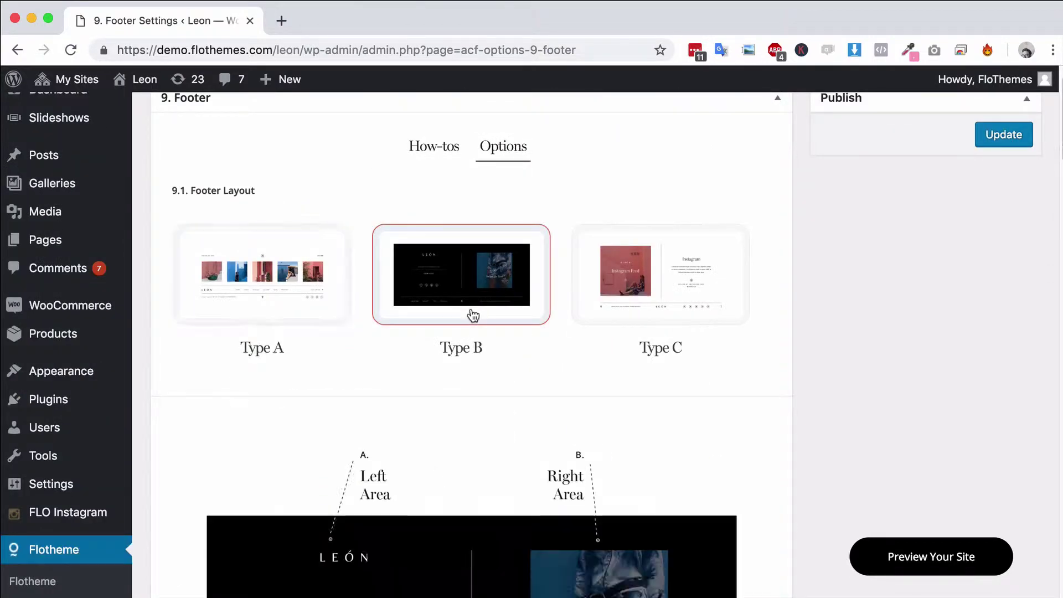
scroll(472, 314, down, 4)
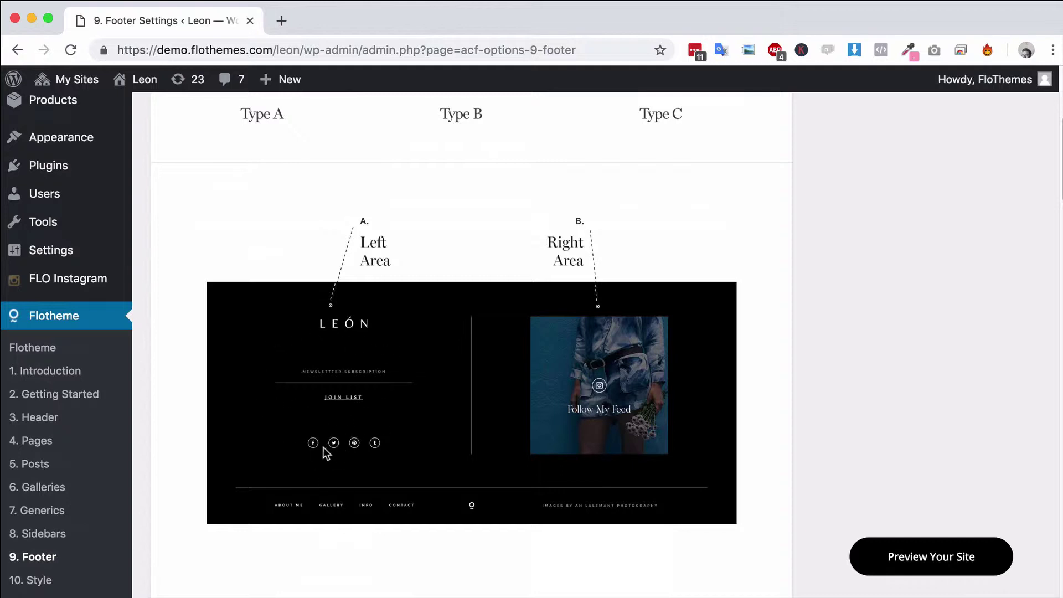
scroll(371, 476, down, 1)
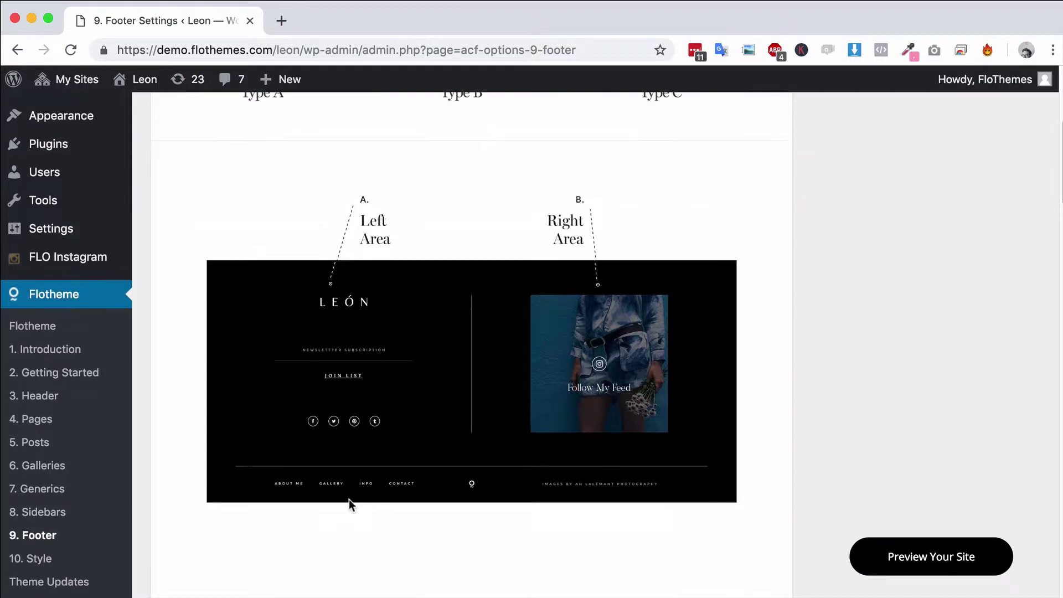
scroll(498, 452, up, 1)
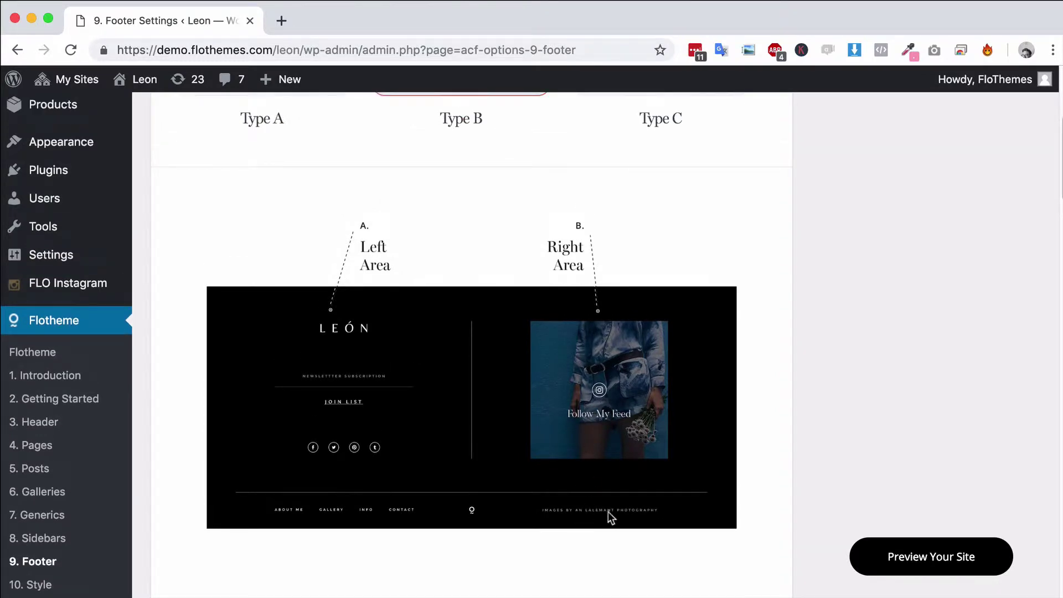
Switch the footer layout to Type C to examine its diagram, and return the layout to Type A
scroll(679, 237, up, 3)
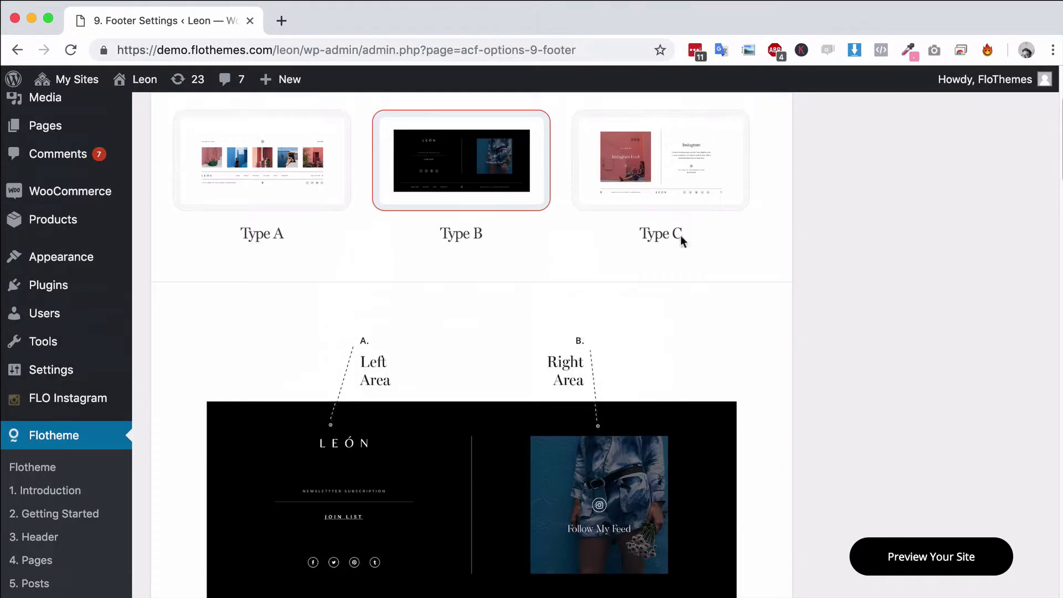
click(668, 194)
scroll(443, 316, down, 3)
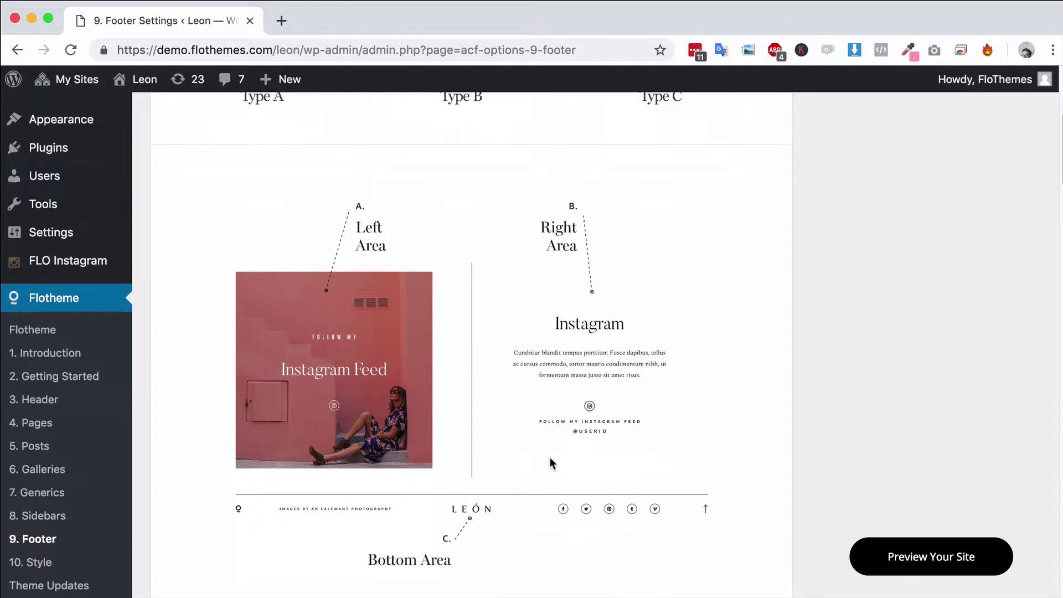
scroll(550, 463, up, 5)
click(285, 333)
Review the Type A footer's element and background color settings and the Instagram area's display, label and font options
scroll(463, 422, down, 6)
scroll(465, 428, down, 5)
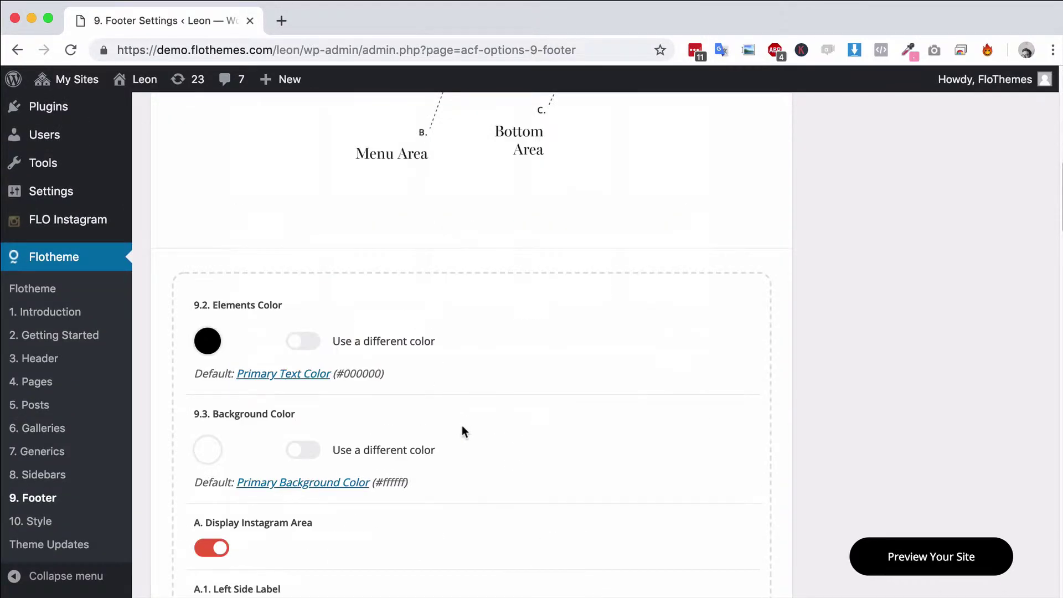
scroll(472, 427, down, 2)
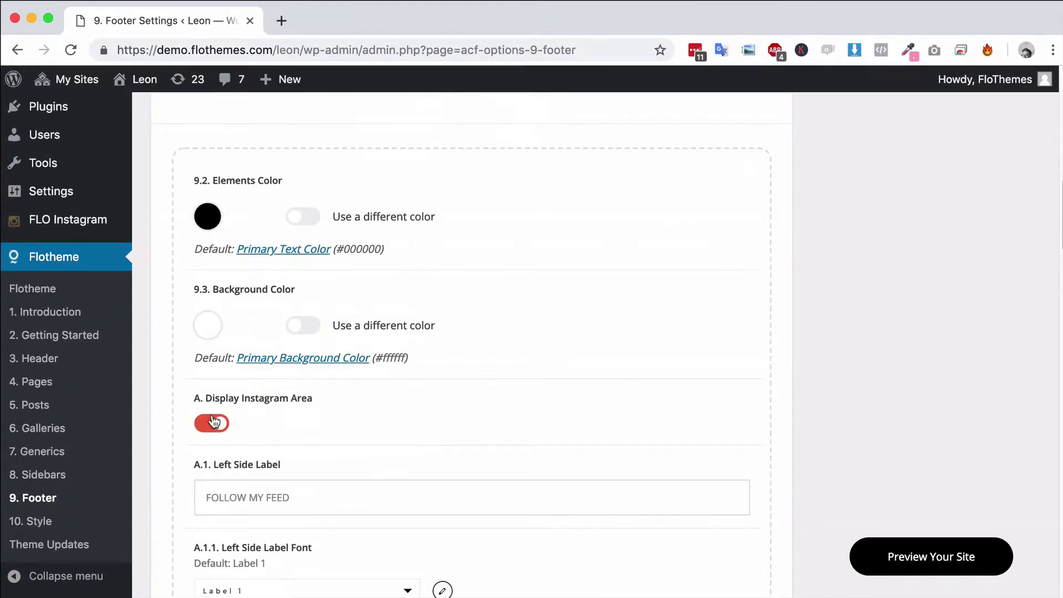
scroll(213, 413, down, 1)
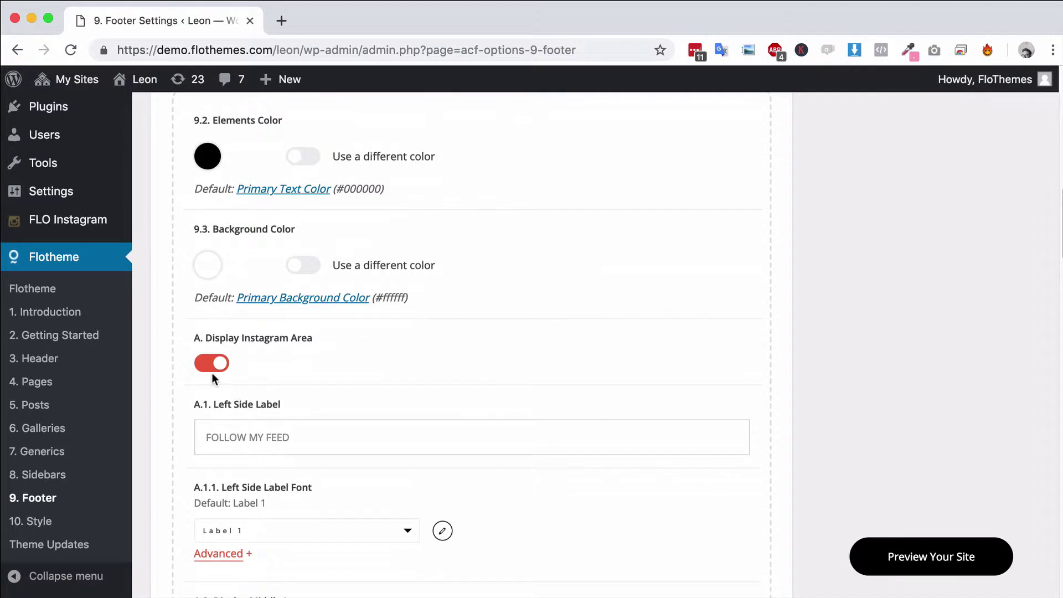
scroll(224, 370, down, 1)
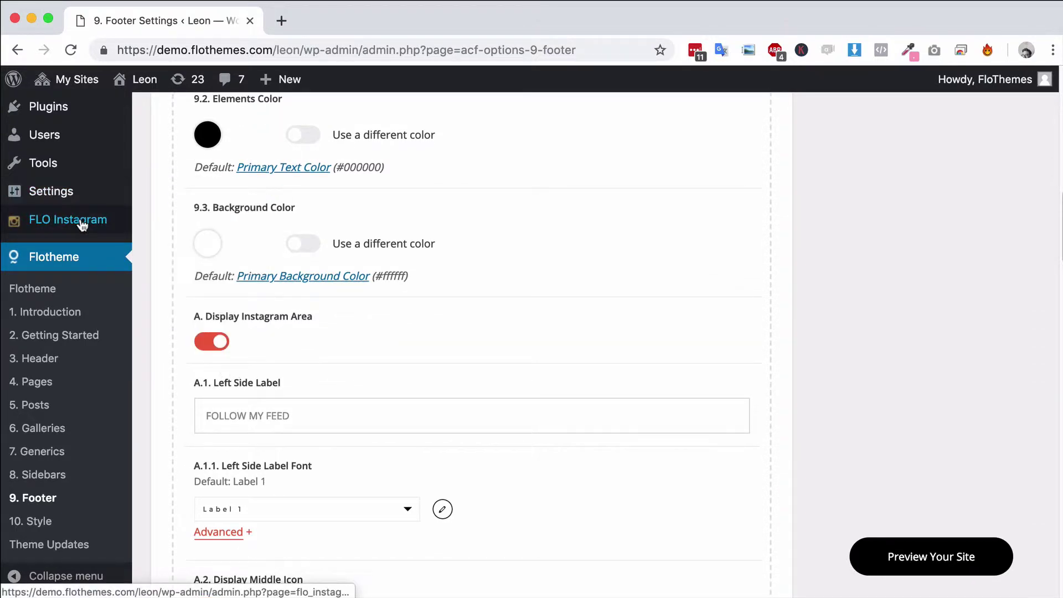
scroll(454, 335, down, 5)
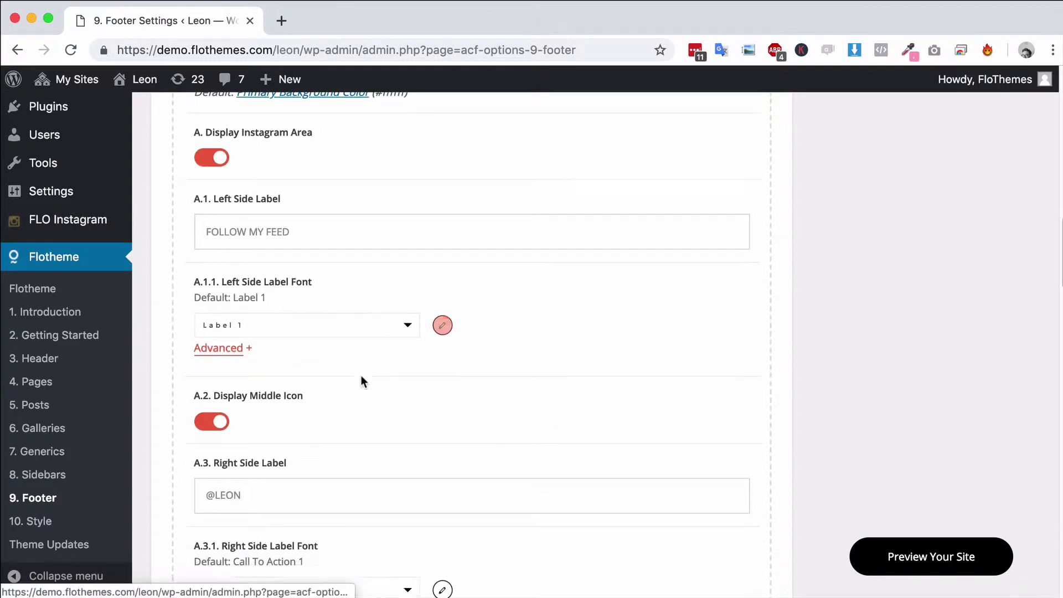
scroll(554, 415, up, 20)
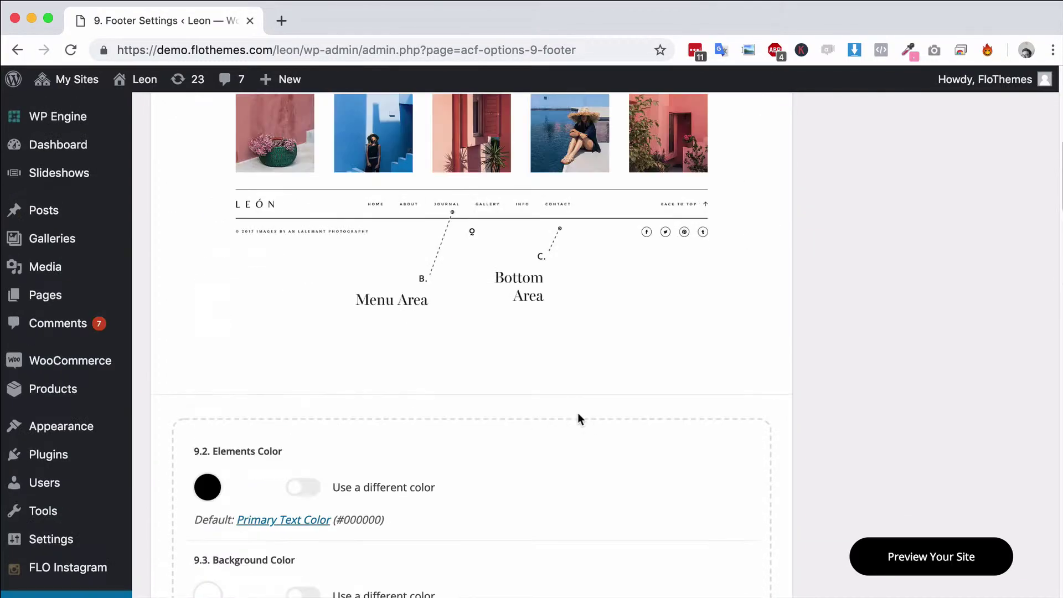
scroll(321, 314, down, 10)
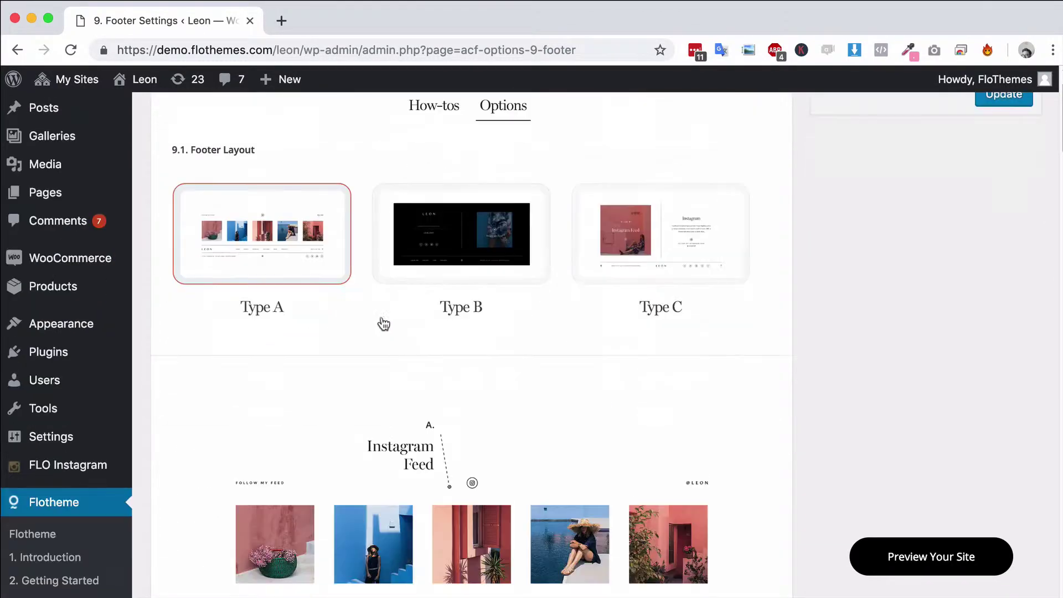
scroll(480, 158, down, 16)
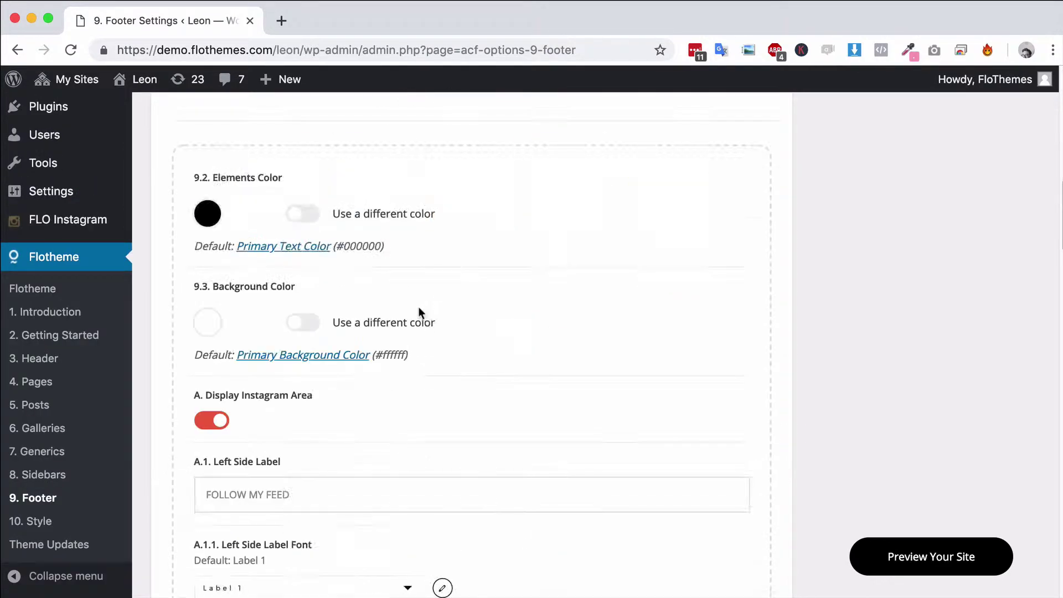
drag(243, 419, 190, 422)
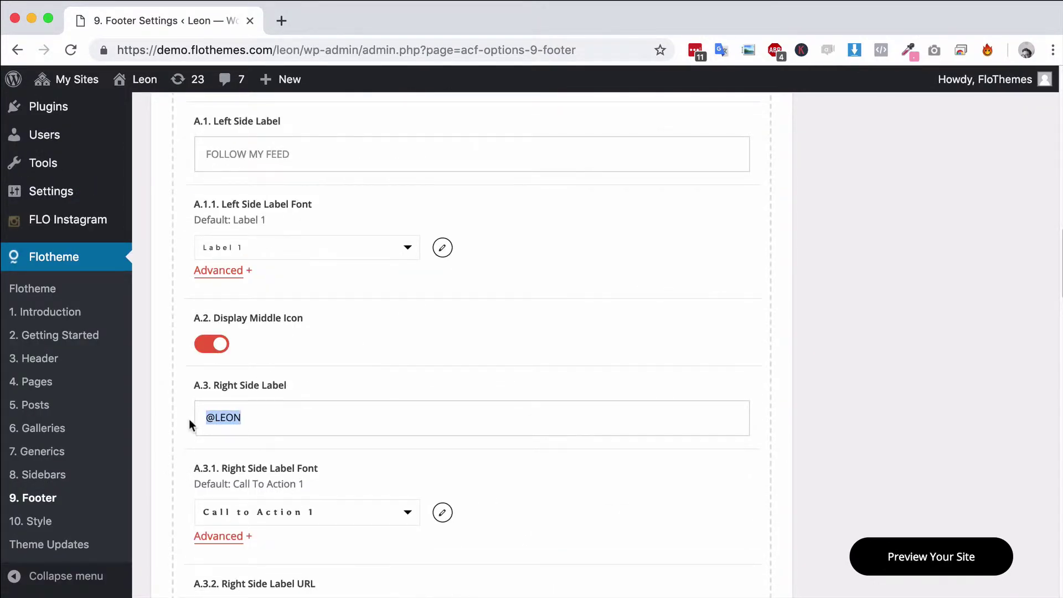
click(400, 408)
scroll(188, 415, down, 8)
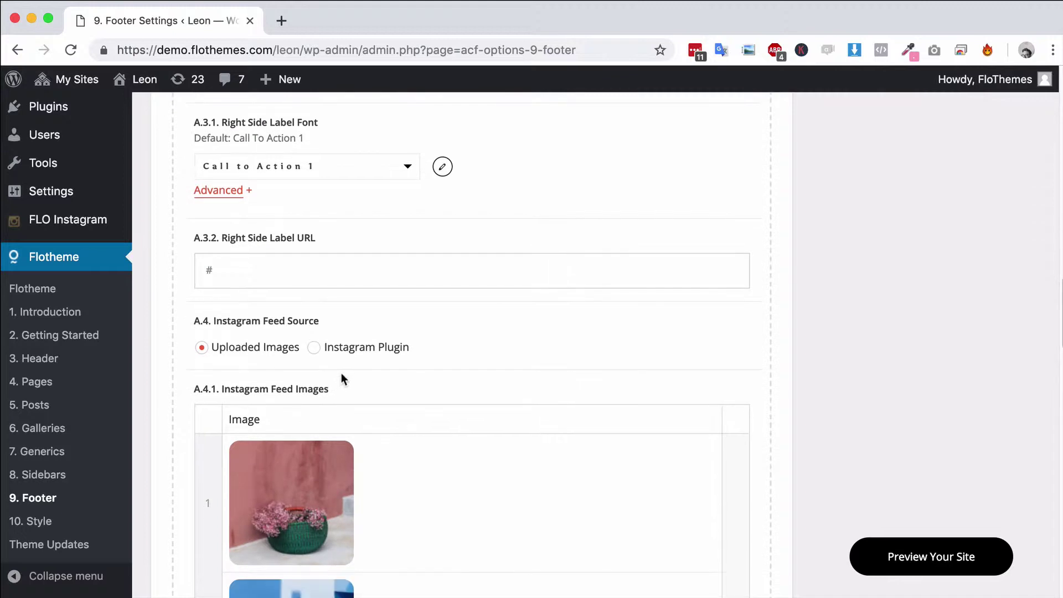
Switch the Instagram feed source to Instagram Plugin and back to Uploaded Images to compare the resulting options
click(314, 350)
click(206, 352)
scroll(328, 371, down, 4)
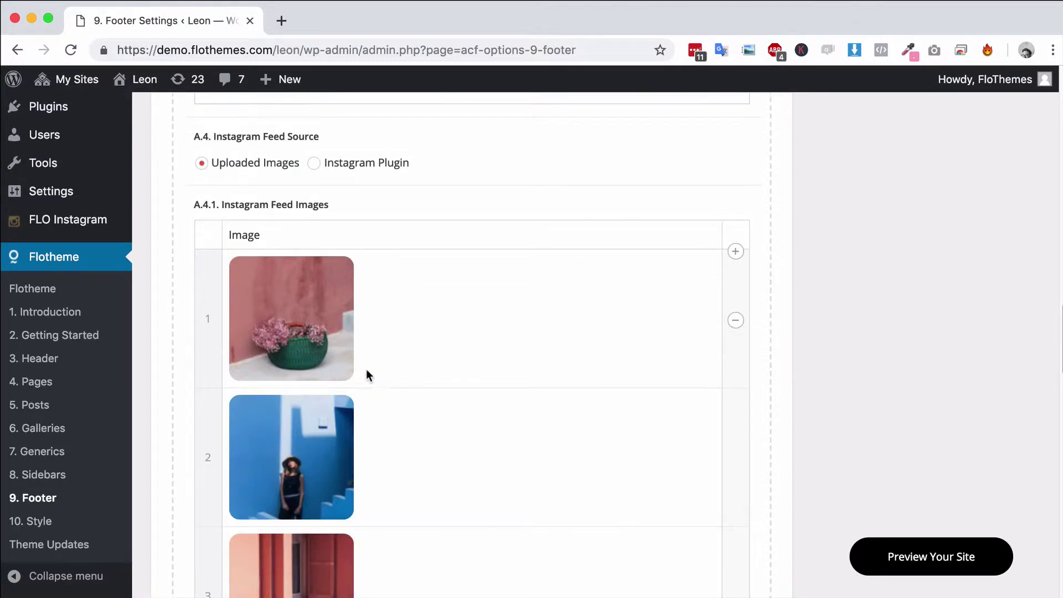
scroll(317, 289, up, 3)
click(320, 312)
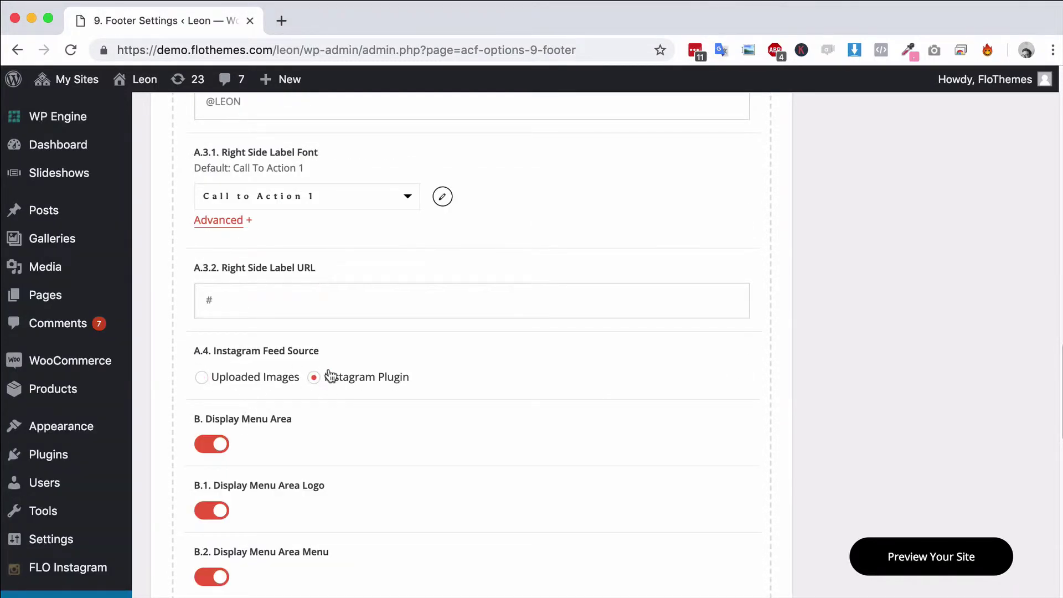
click(201, 381)
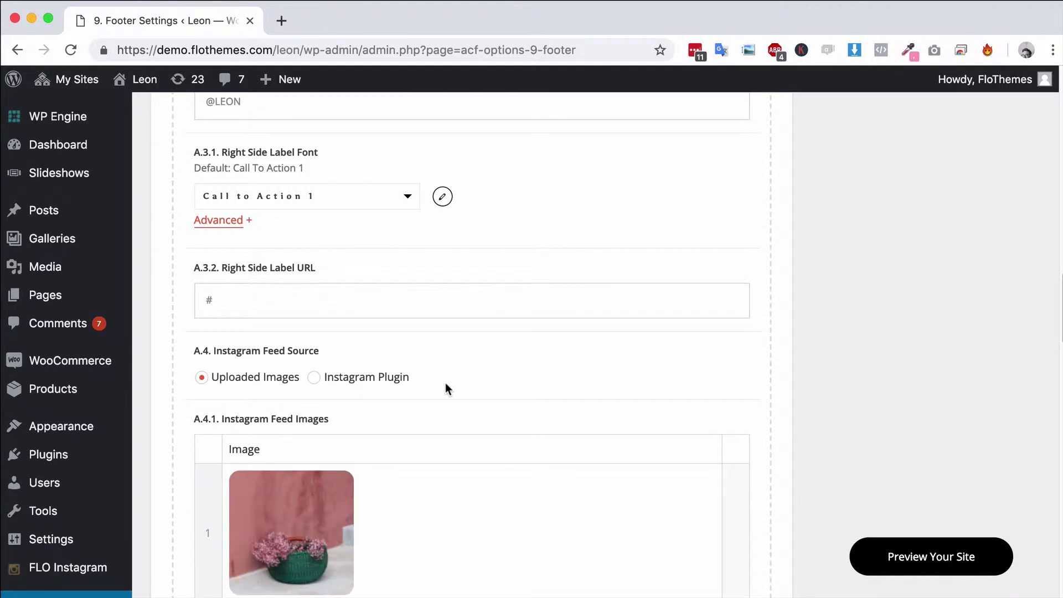
Look through the uploaded Instagram feed images in the footer settings
scroll(283, 322, down, 10)
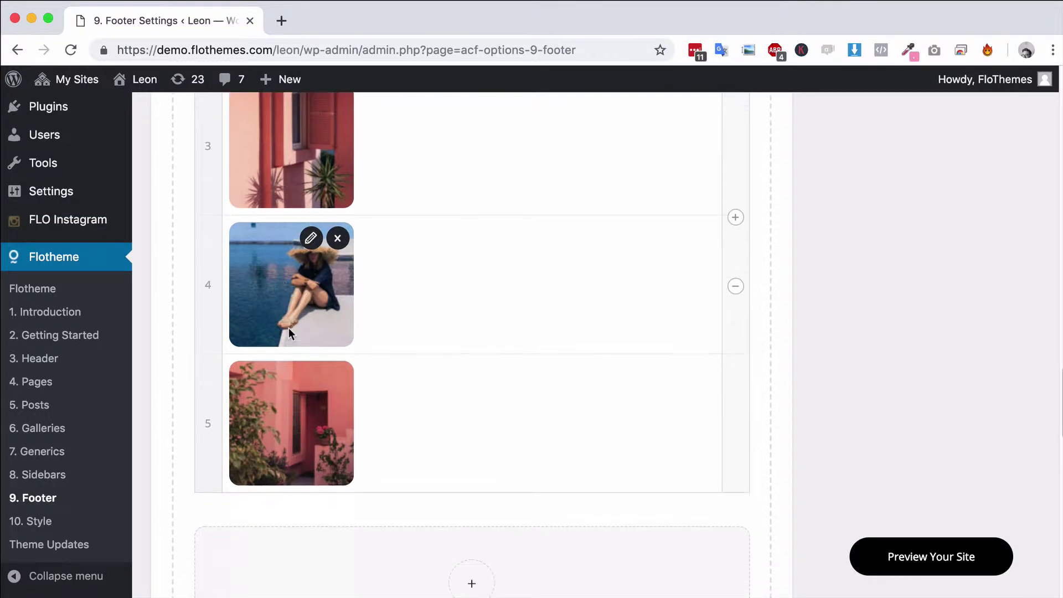
scroll(293, 335, down, 2)
scroll(360, 361, up, 4)
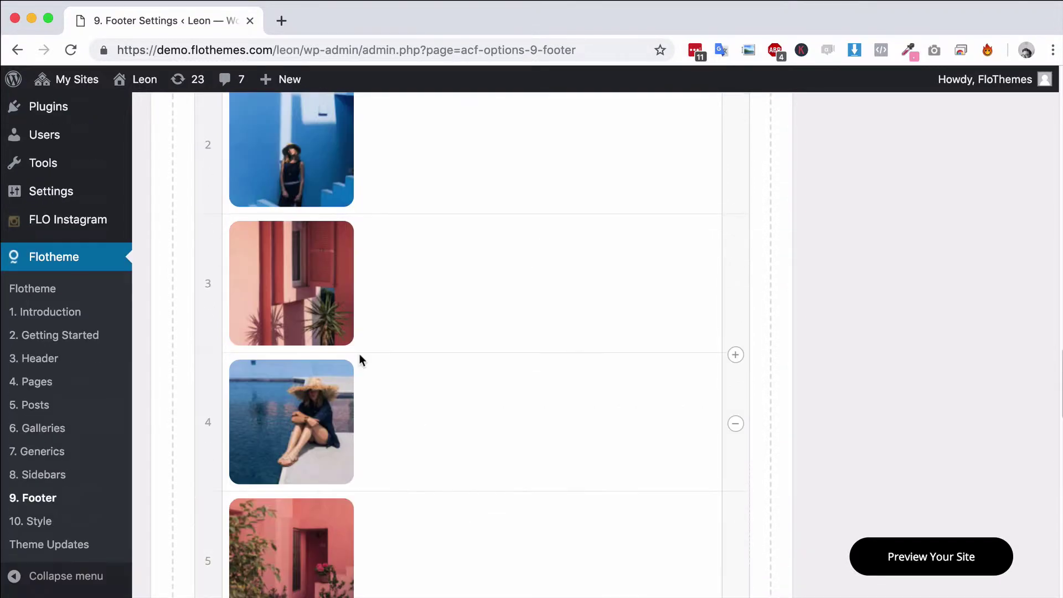
Turn the footer's Display Menu Area option off and back on to see which settings depend on it
scroll(366, 362, down, 8)
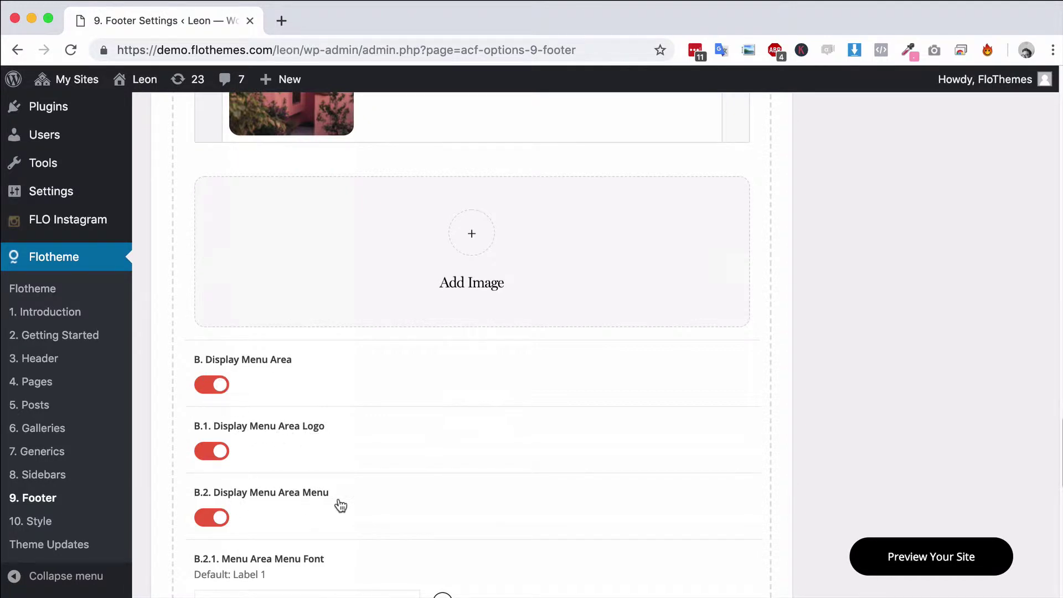
scroll(299, 509, down, 3)
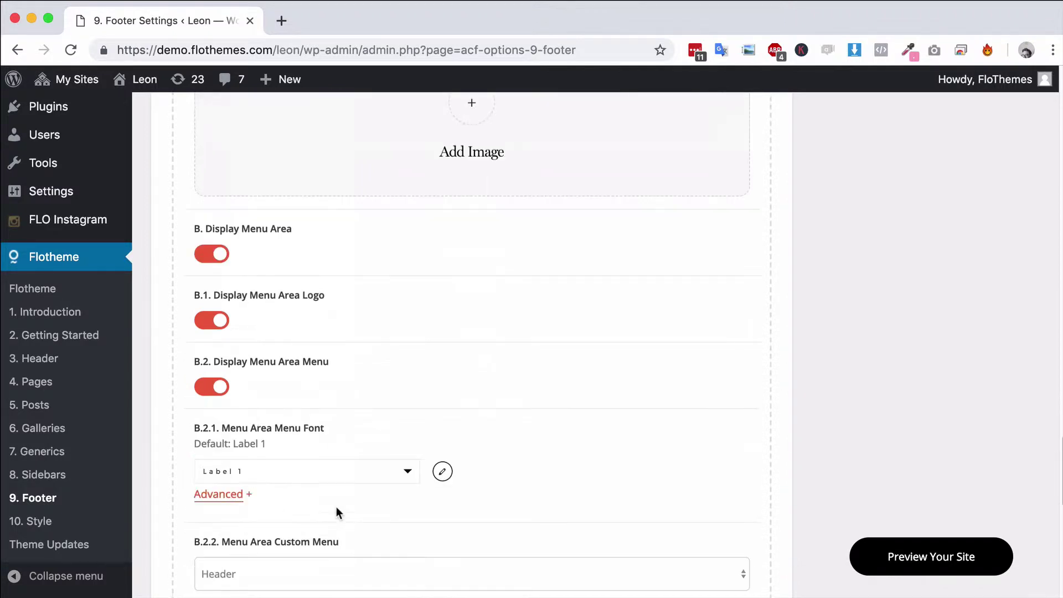
click(206, 255)
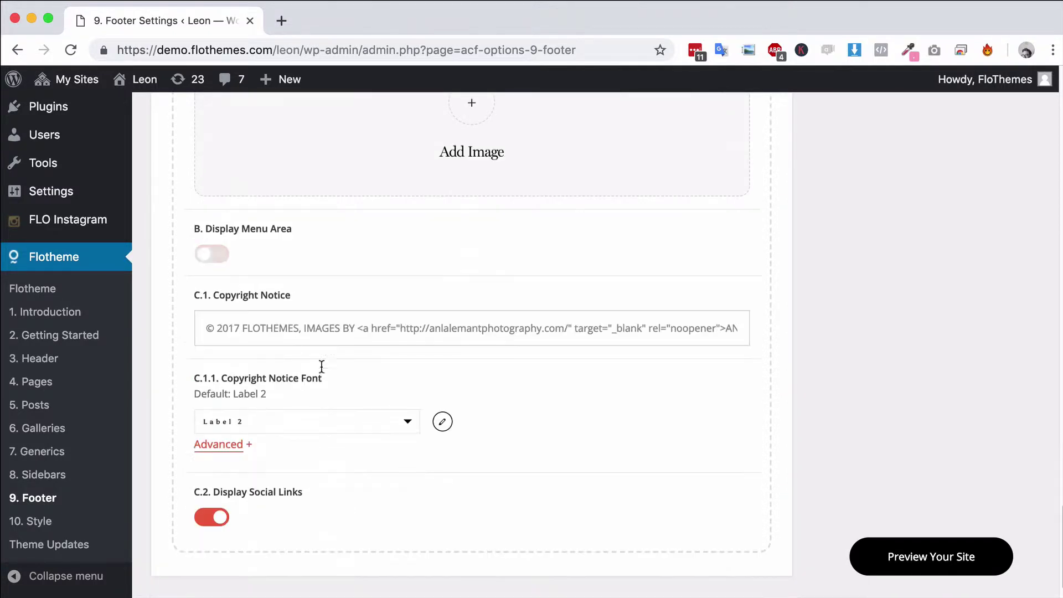
click(216, 256)
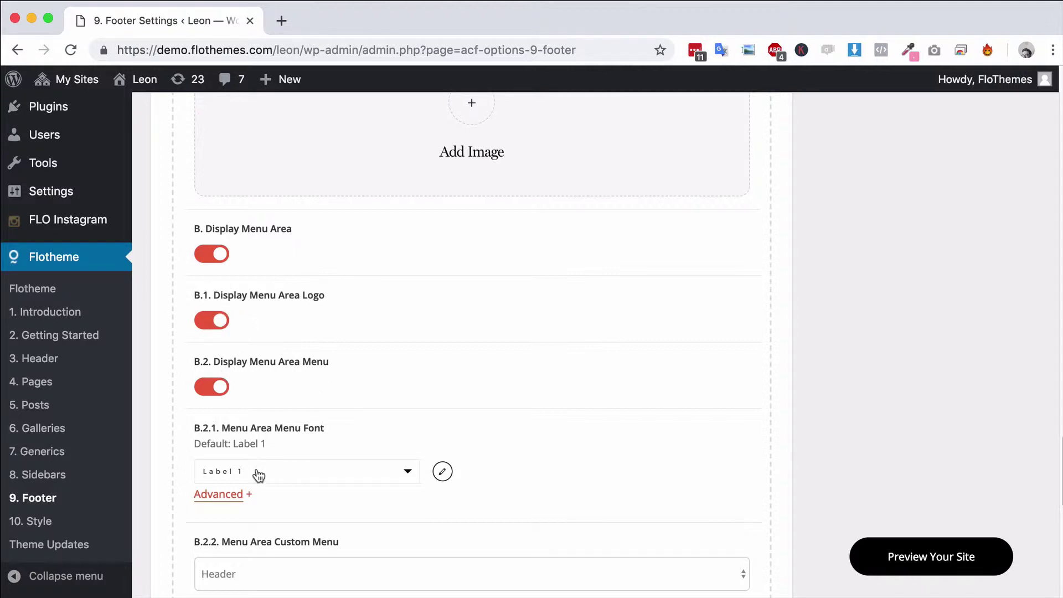
Review the footer's menu font, custom menu, back-to-top button, copyright notice and social links settings
scroll(226, 428, down, 5)
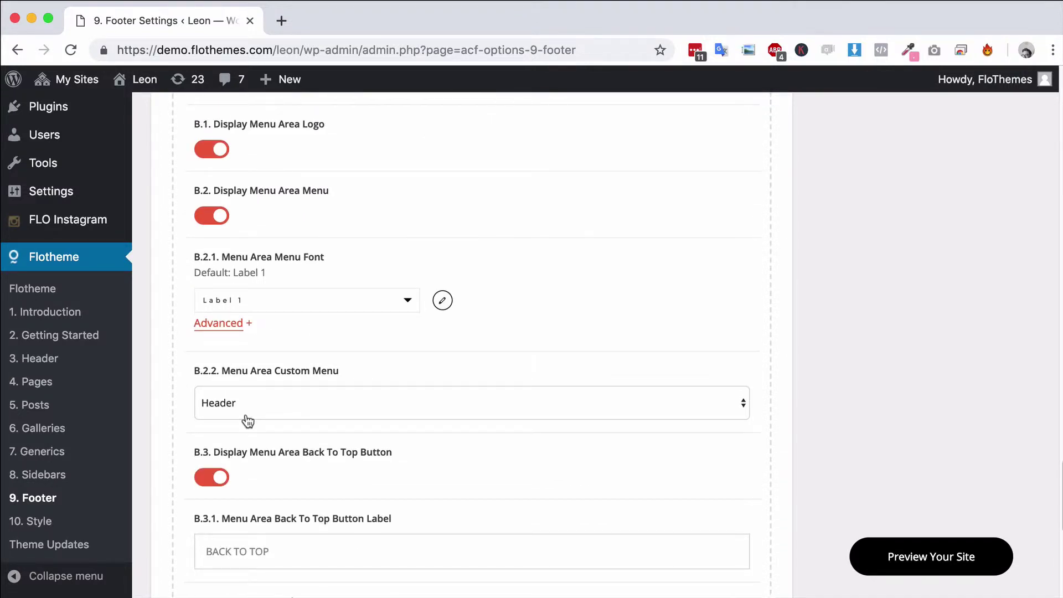
scroll(271, 413, down, 2)
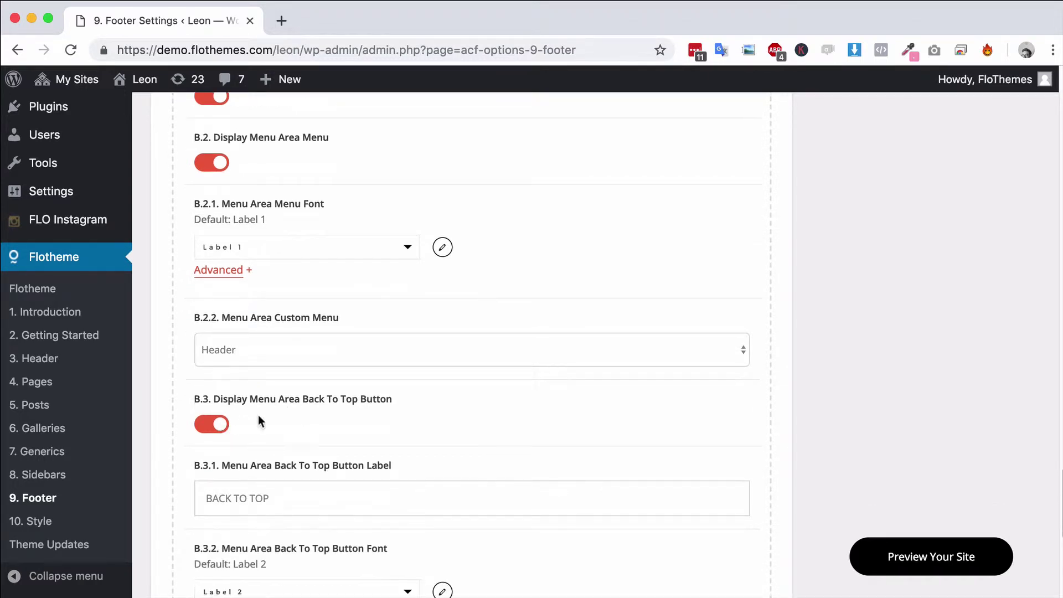
scroll(244, 431, down, 10)
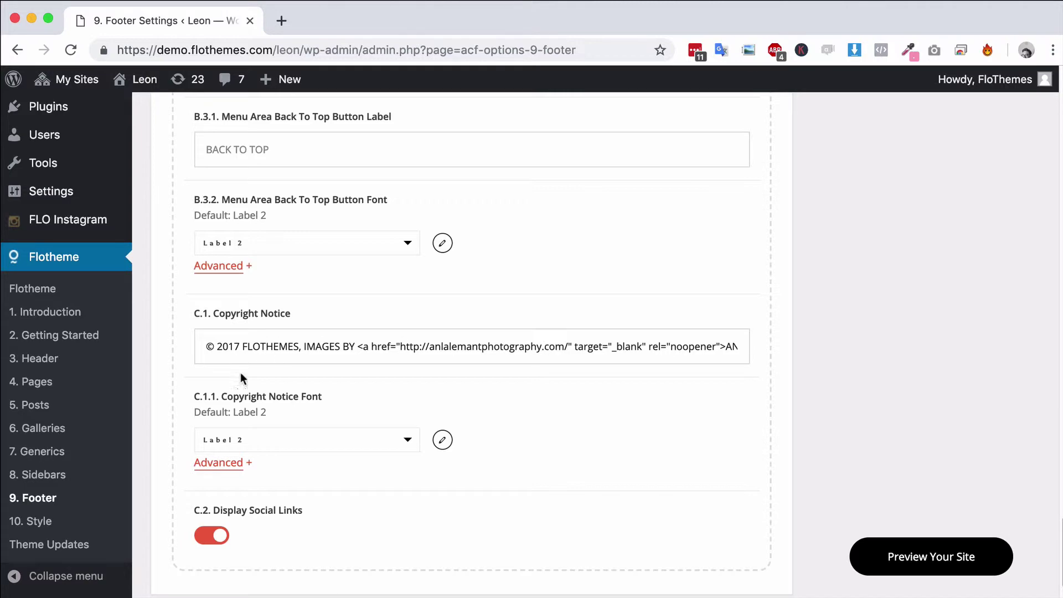
scroll(560, 491, up, 20)
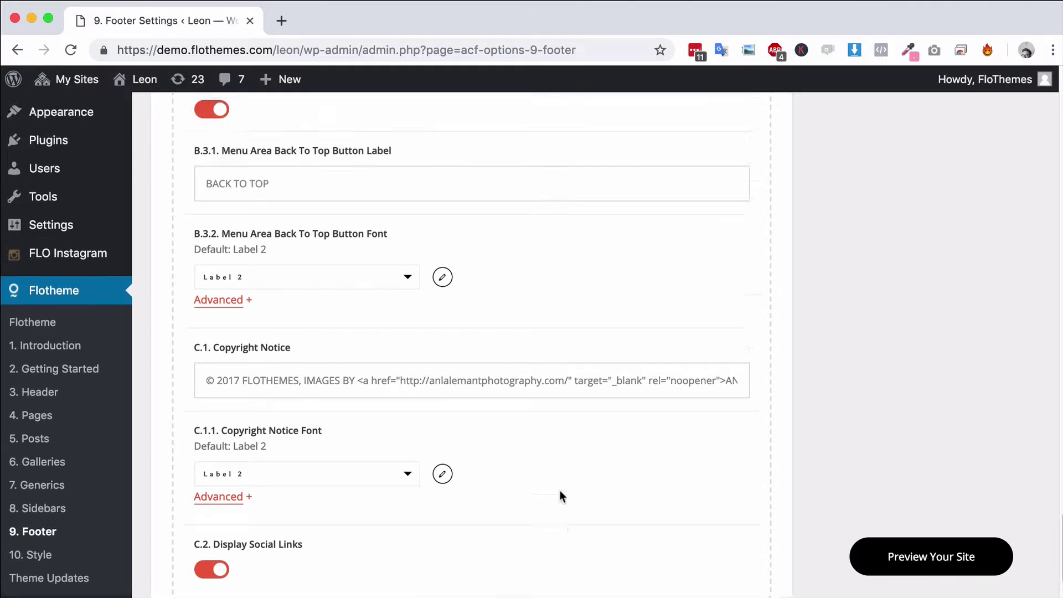
Review the footer's logo and subscription area settings, including the field placeholder, submit button label and font, and newsletter Mailchimp code
scroll(364, 523, down, 15)
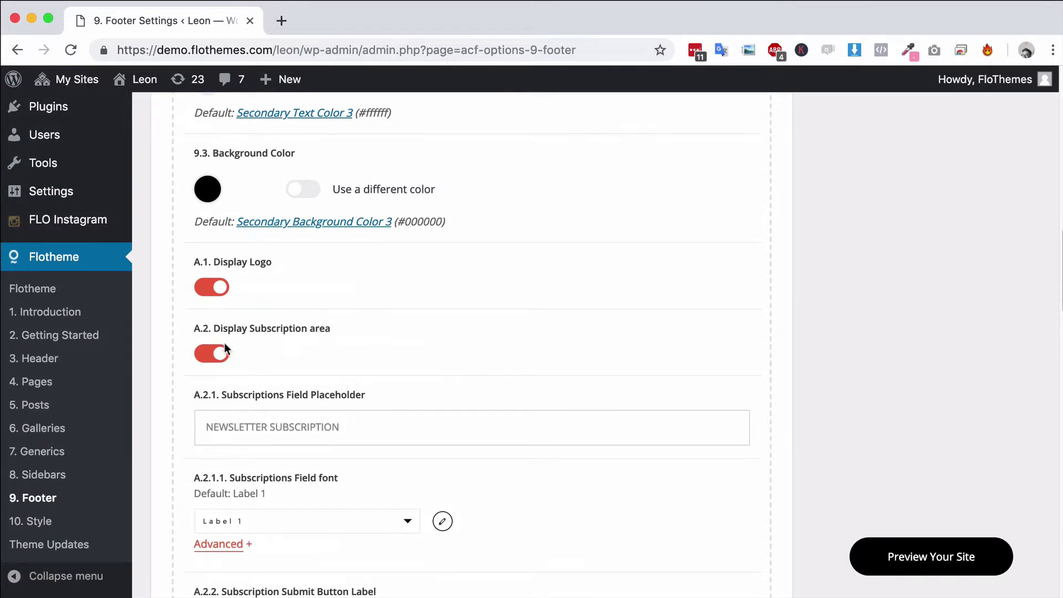
scroll(261, 403, down, 3)
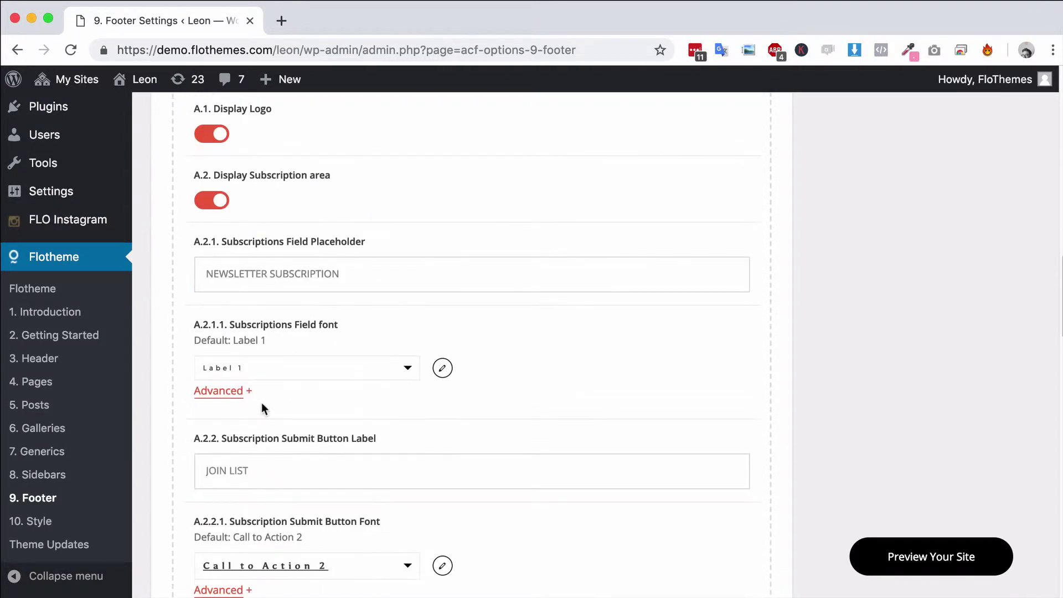
drag(386, 274, 197, 275)
click(367, 269)
drag(397, 275, 213, 276)
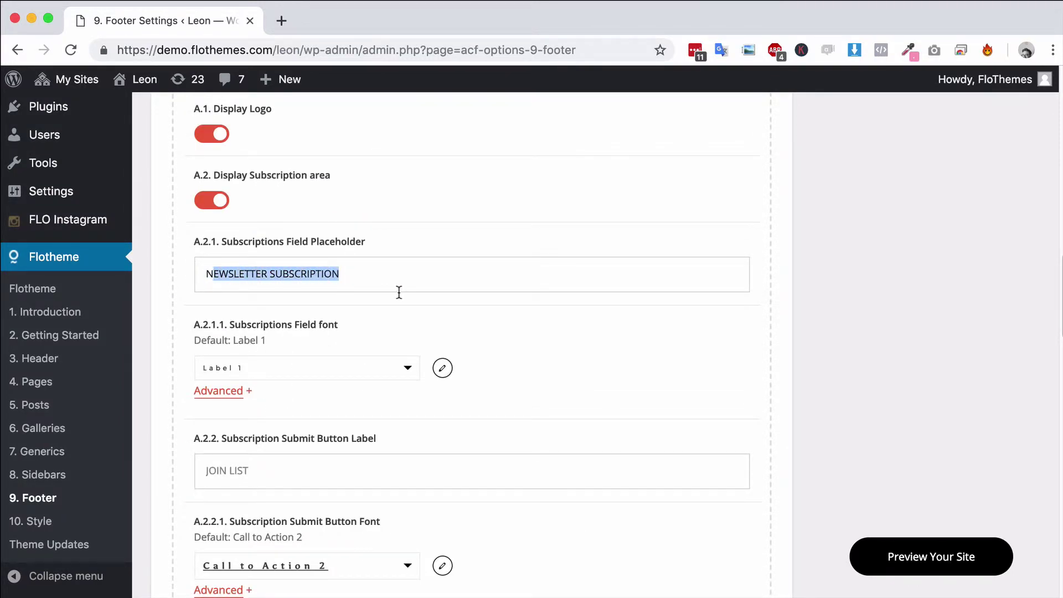
click(406, 290)
click(288, 469)
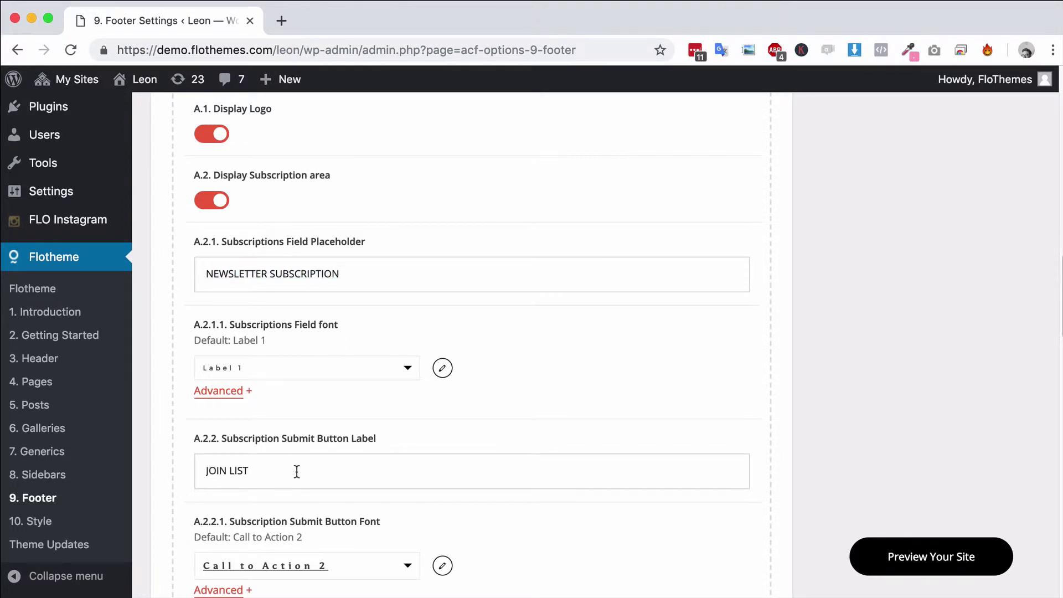
scroll(289, 476, down, 5)
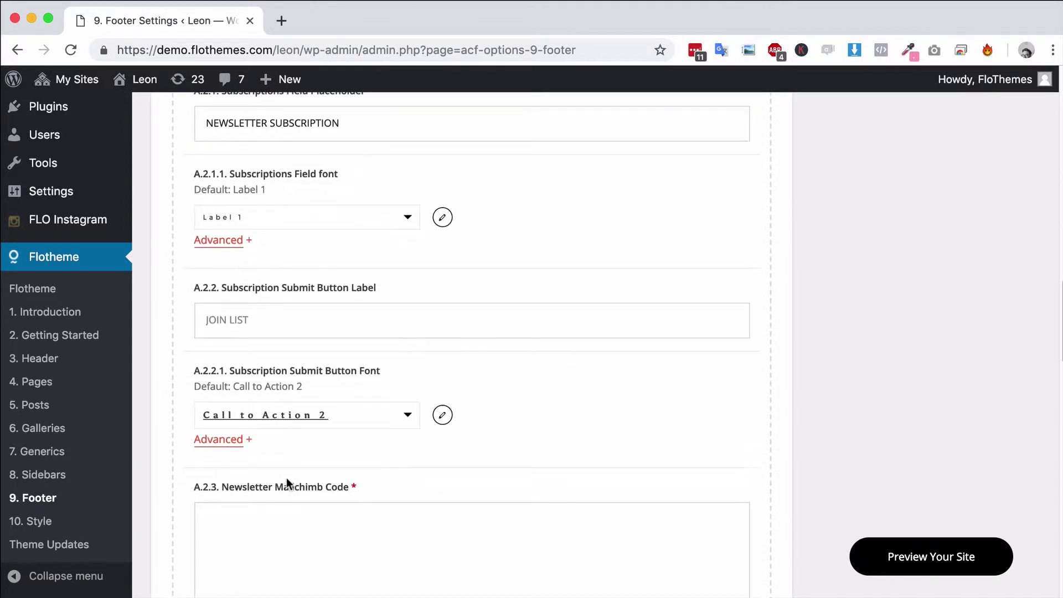
click(291, 457)
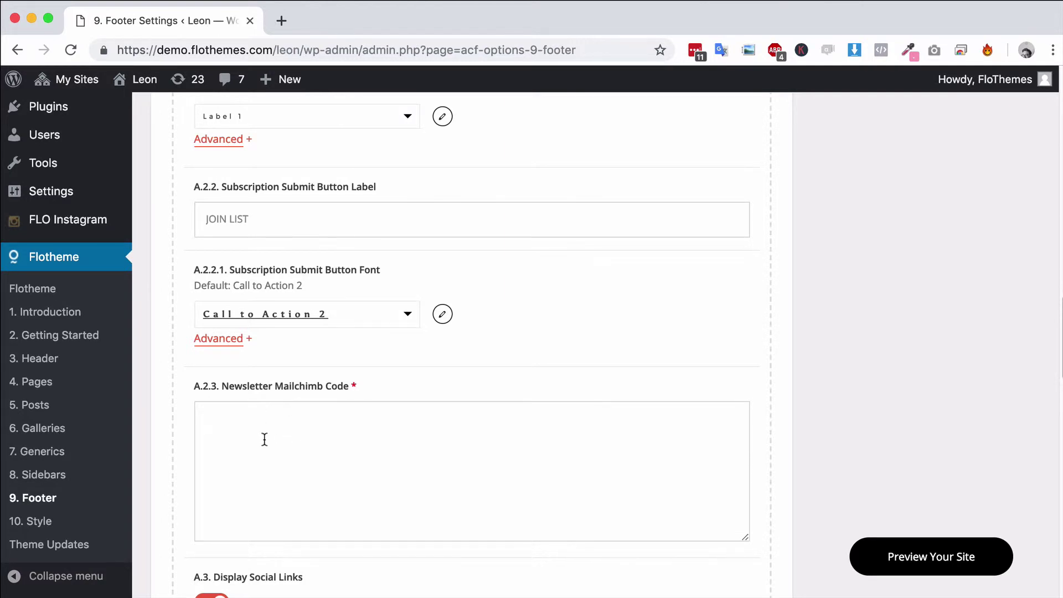
scroll(271, 440, down, 6)
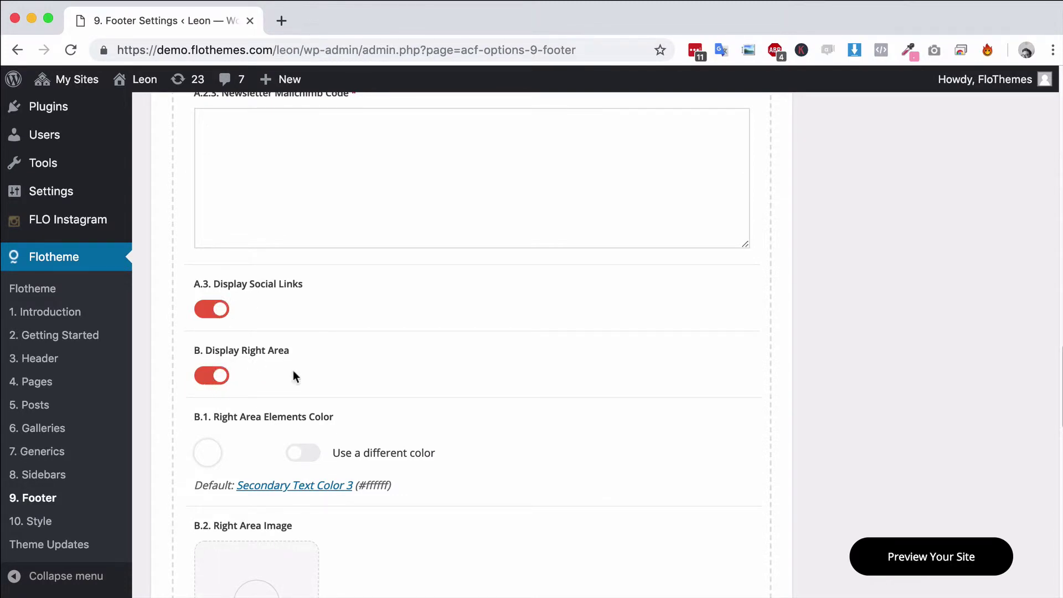
Turn the Display Right Area and Display Instagram Icon options off and back on to see which settings depend on them
scroll(283, 371, down, 1)
click(213, 353)
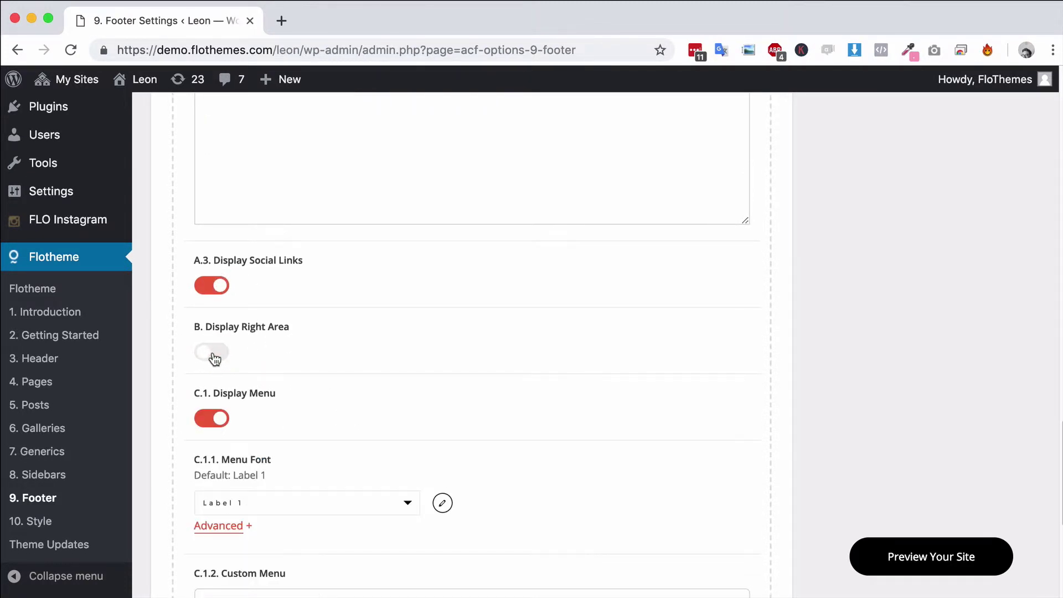
click(213, 353)
scroll(324, 416, down, 5)
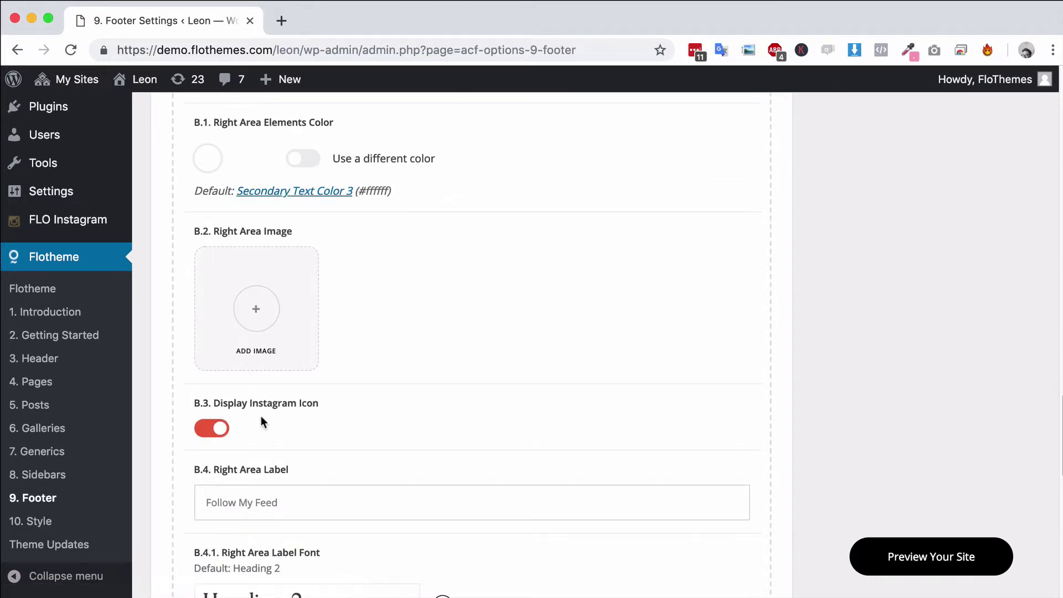
click(212, 429)
click(212, 429)
Review the right area's image, Instagram icon, label, label font and URL settings
scroll(277, 427, down, 3)
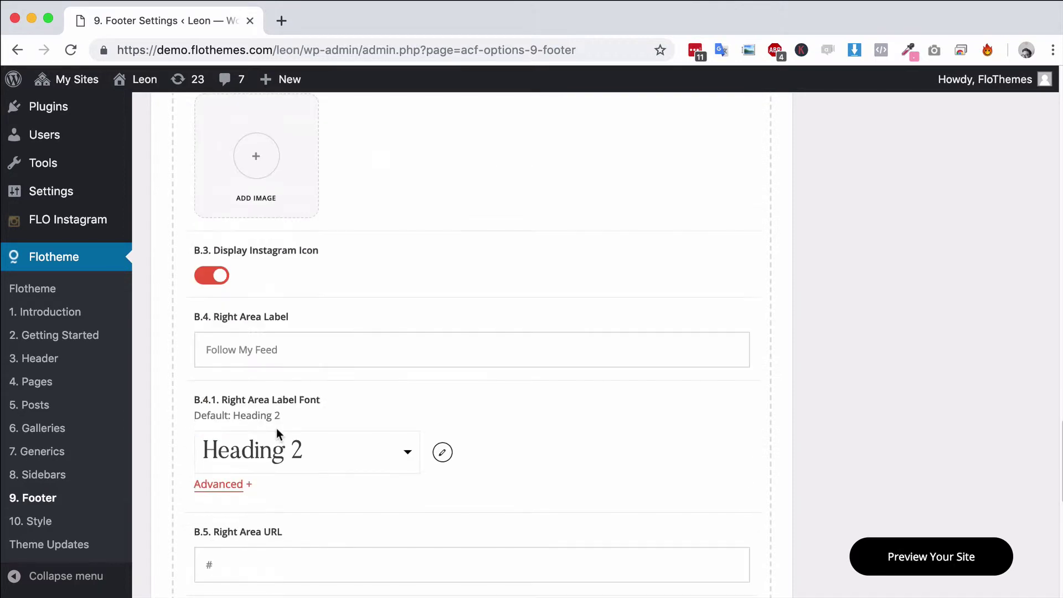
scroll(282, 432, down, 2)
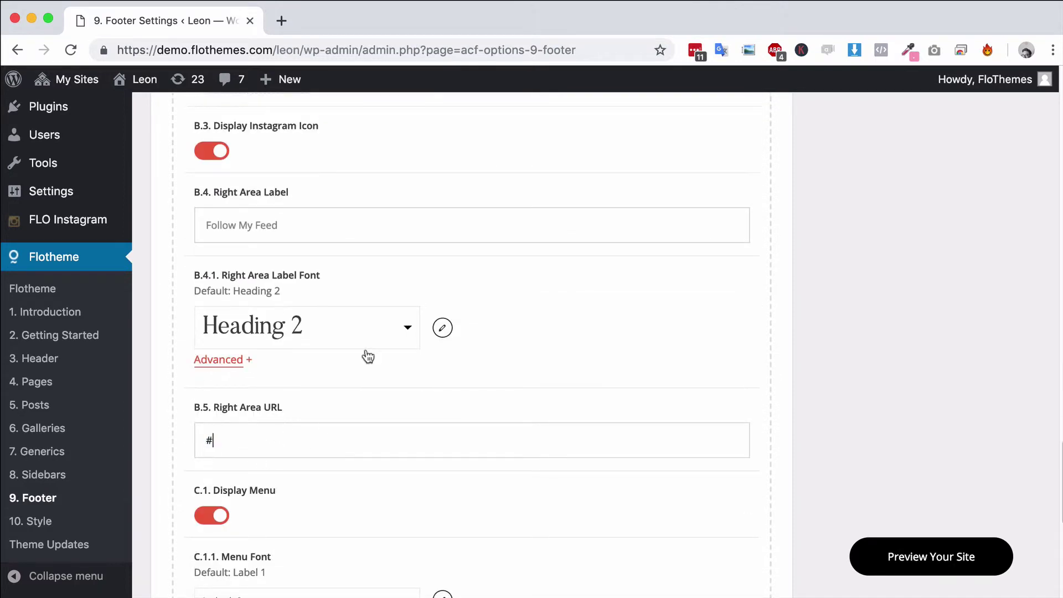
scroll(290, 309, up, 3)
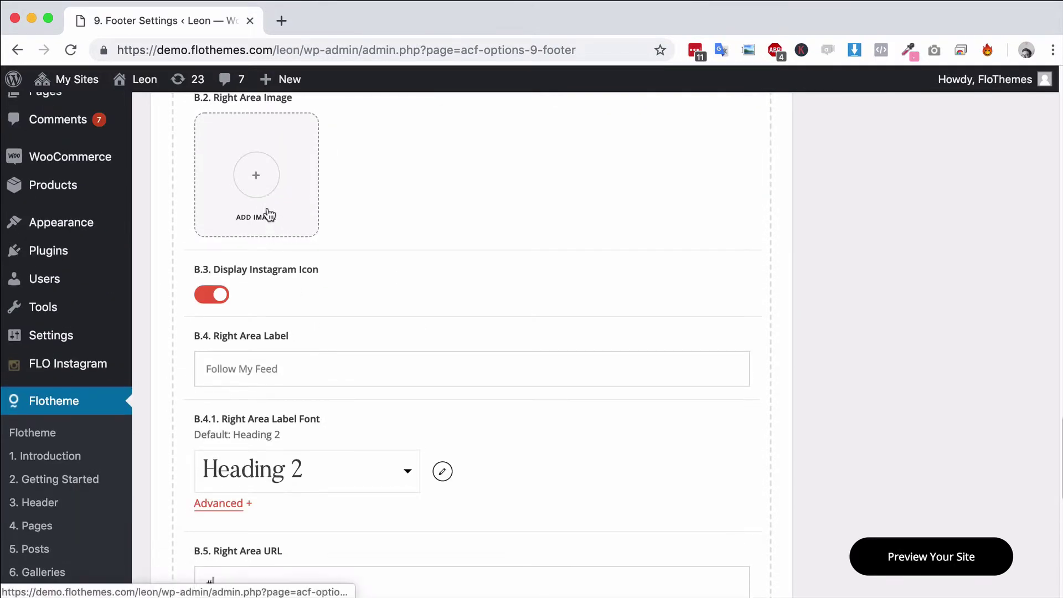
scroll(267, 221, down, 4)
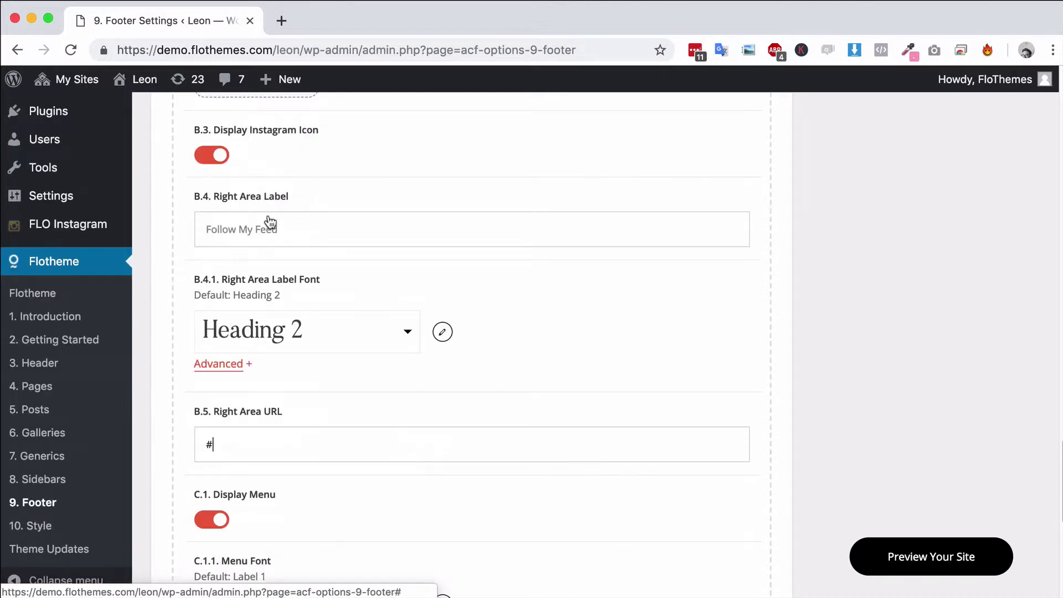
scroll(268, 216, up, 3)
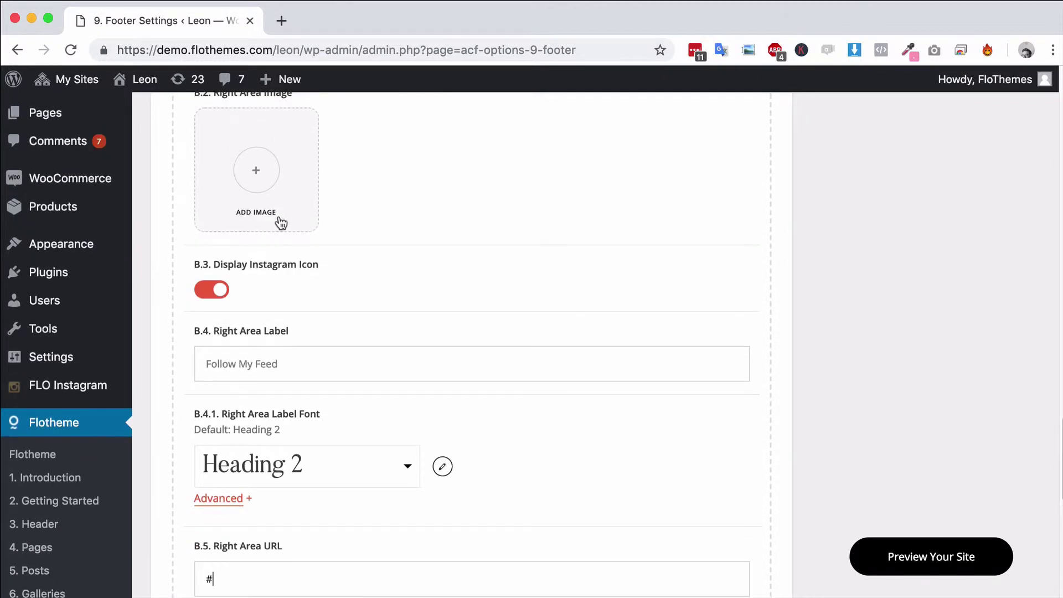
scroll(277, 224, down, 6)
scroll(276, 271, up, 8)
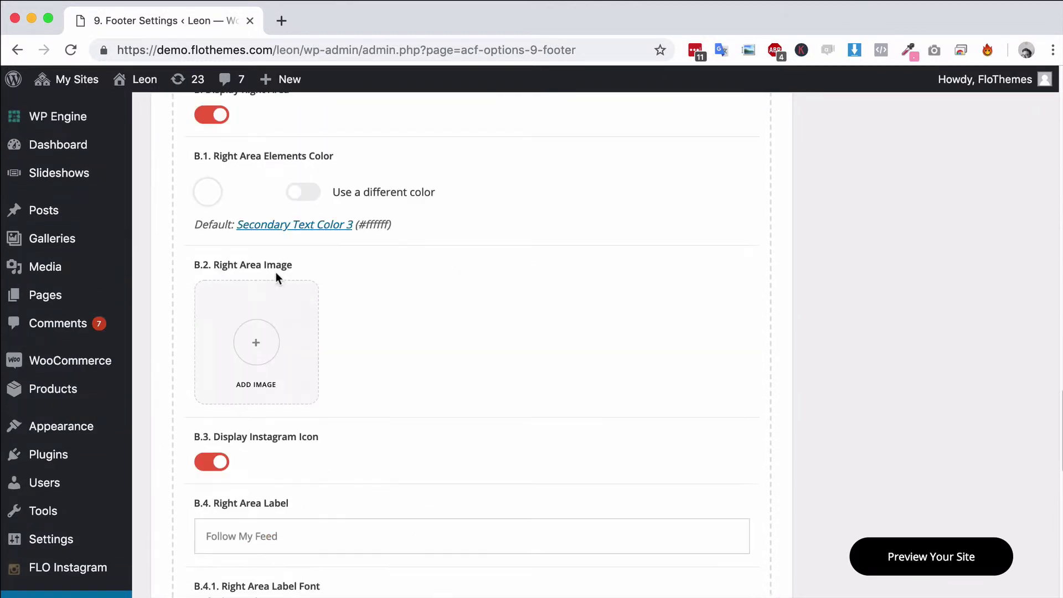
scroll(266, 282, down, 3)
scroll(271, 282, down, 8)
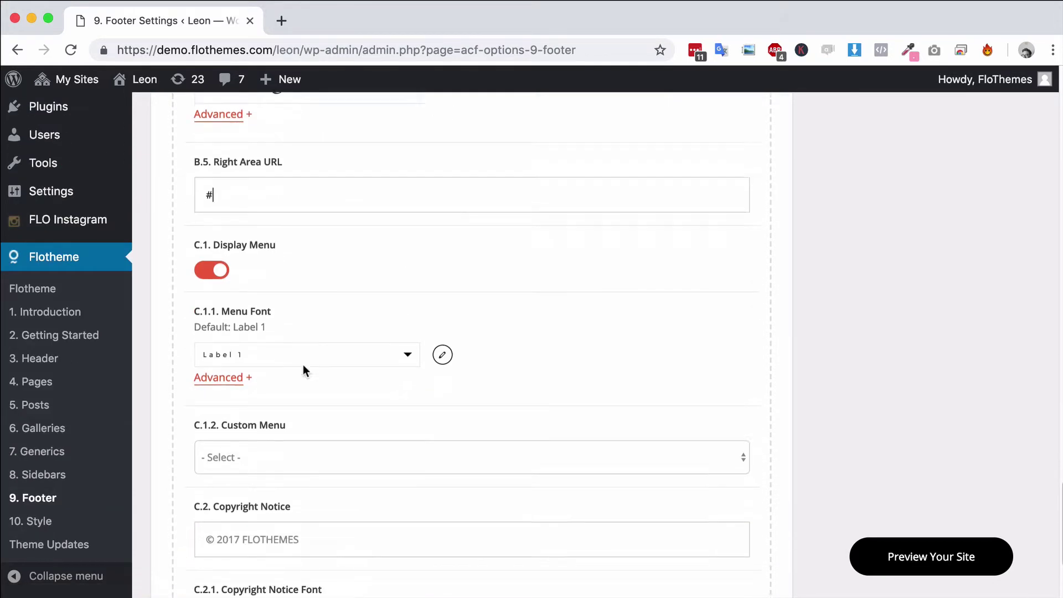
Review the bottom area's display menu, menu font, custom menu and copyright notice settings
scroll(304, 366, up, 1)
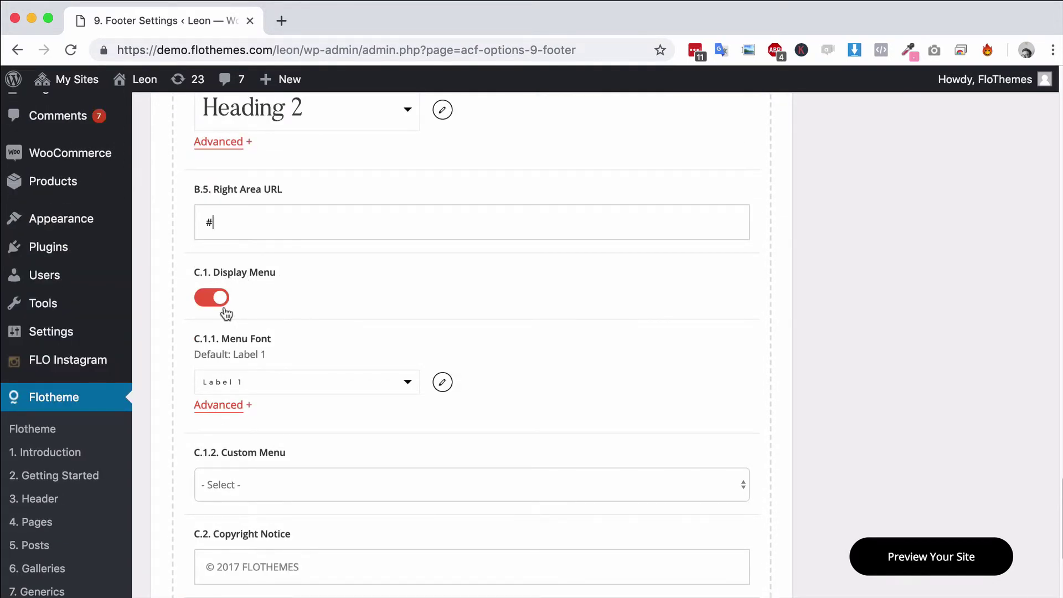
scroll(255, 338, down, 1)
scroll(260, 423, down, 2)
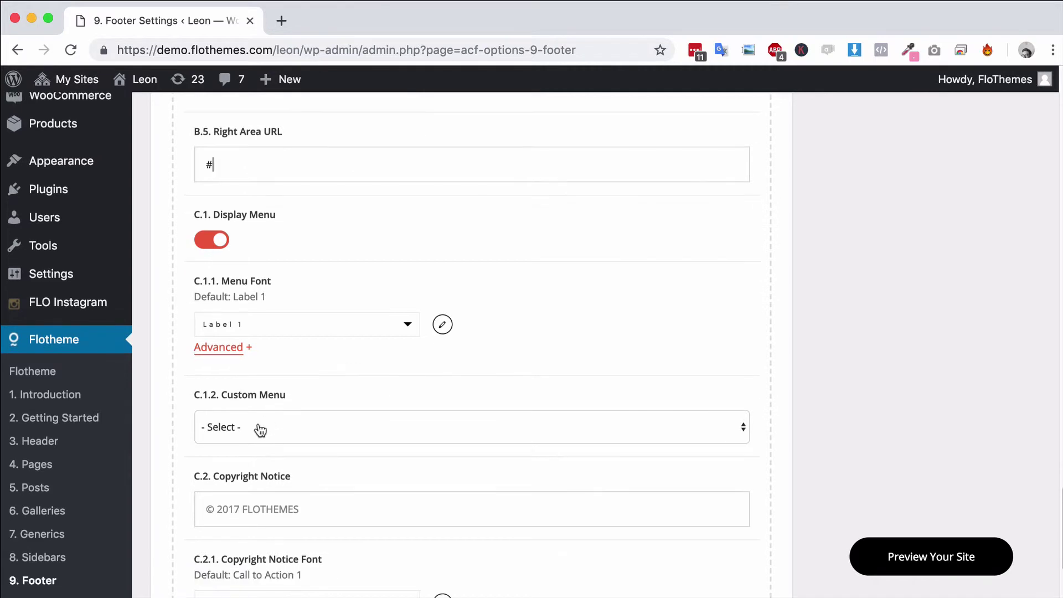
drag(332, 472, 228, 477)
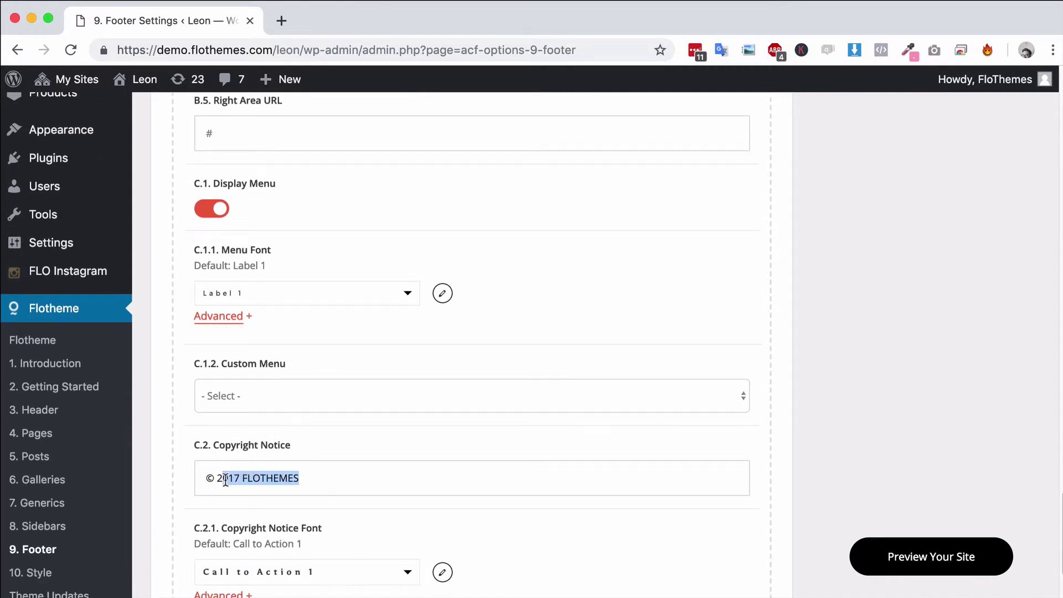
drag(371, 475, 230, 480)
click(312, 480)
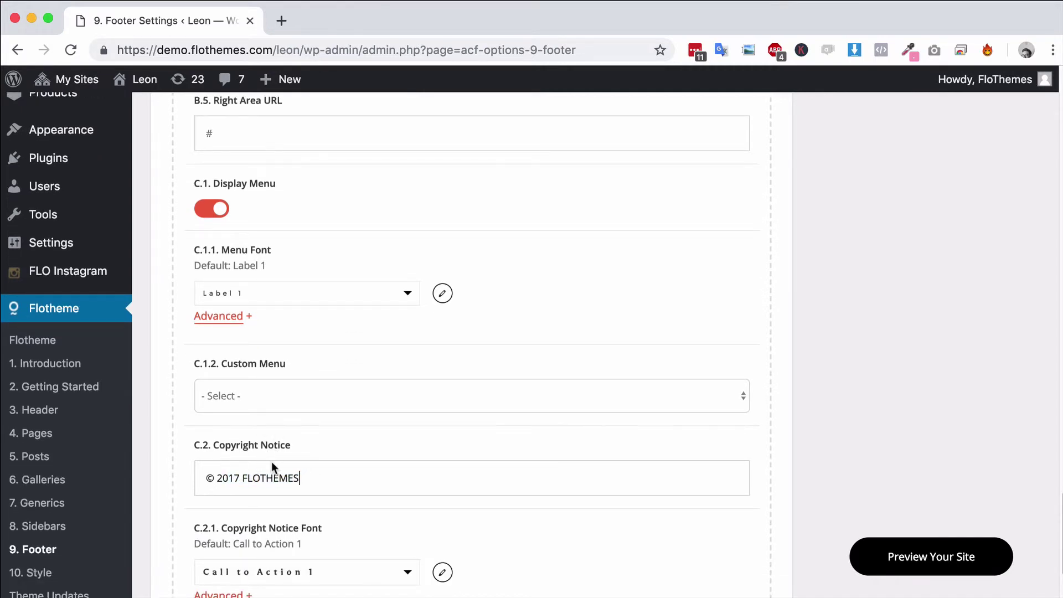
scroll(320, 463, down, 4)
Examine the diagram of the footer layout with left, right and bottom areas, along with its elements and background color settings
scroll(486, 413, up, 20)
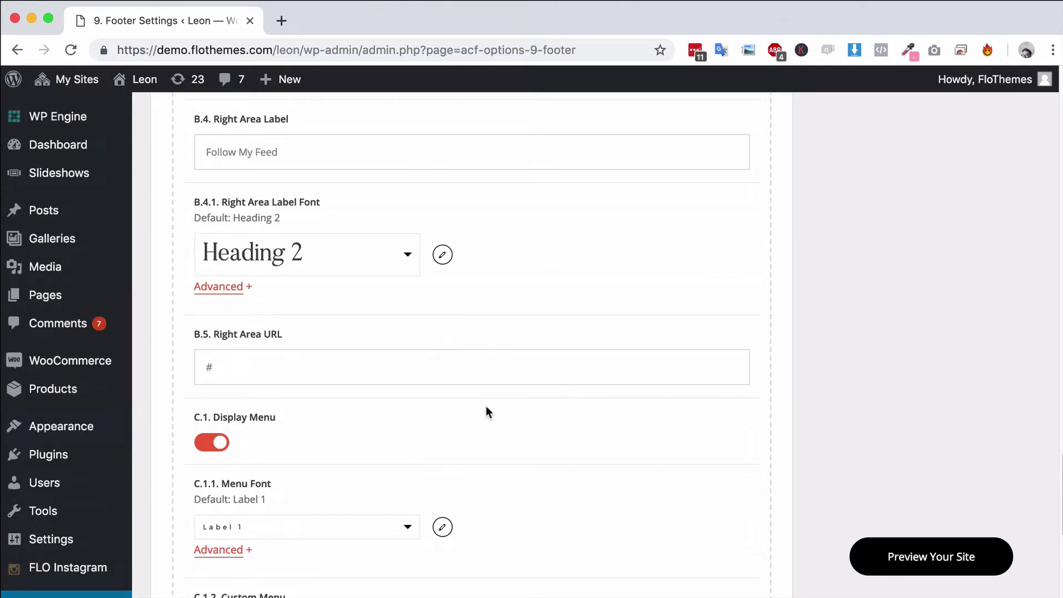
scroll(376, 409, down, 11)
scroll(376, 407, up, 1)
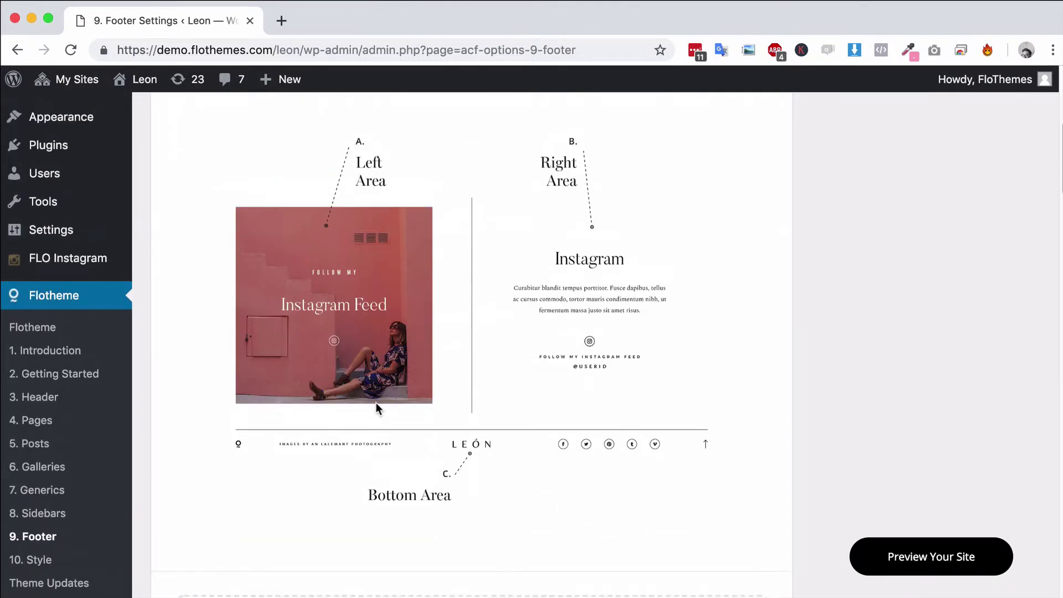
scroll(411, 358, down, 9)
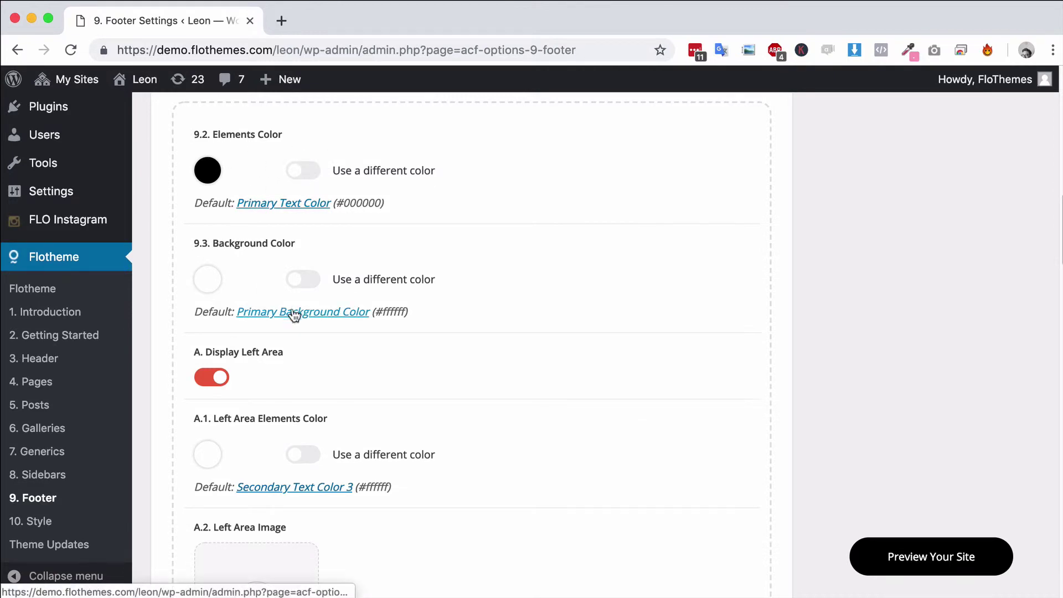
scroll(410, 302, up, 10)
scroll(566, 518, down, 10)
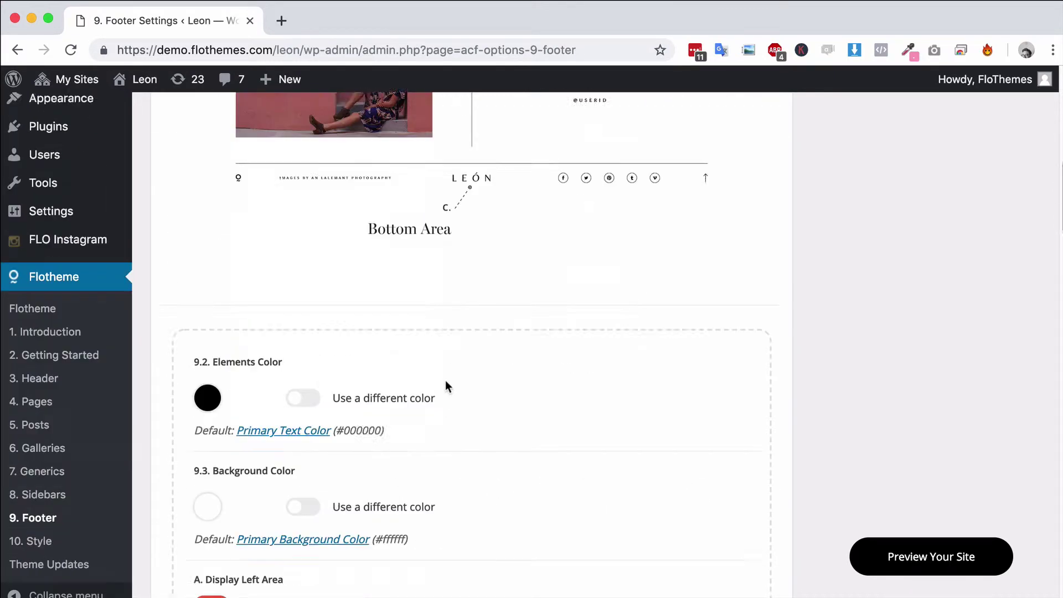
Review the left area's display, elements color, image, pre-title, title, icon and URL settings
scroll(297, 299, down, 2)
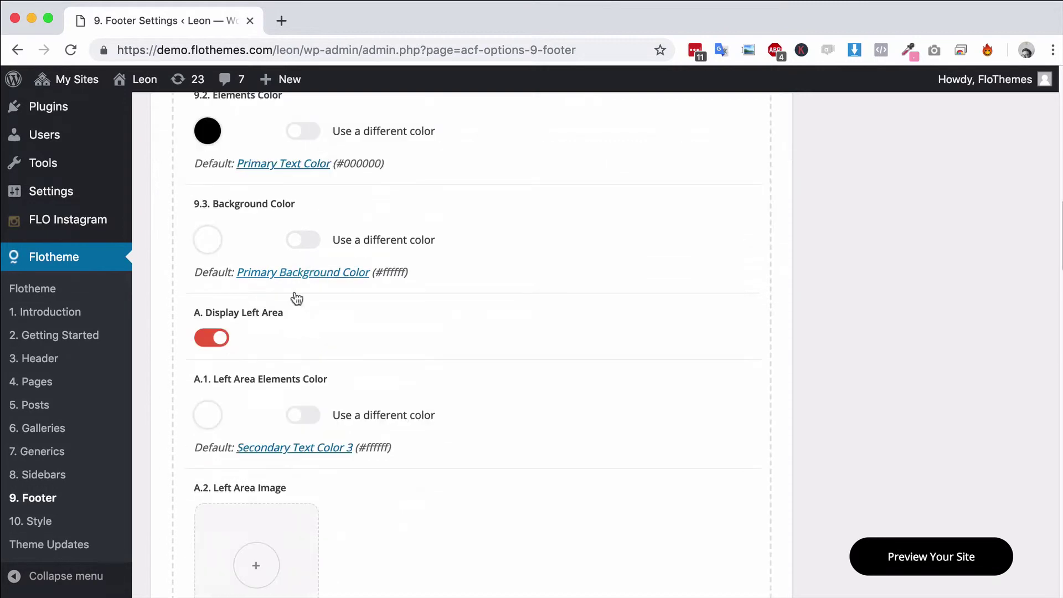
scroll(264, 391, down, 3)
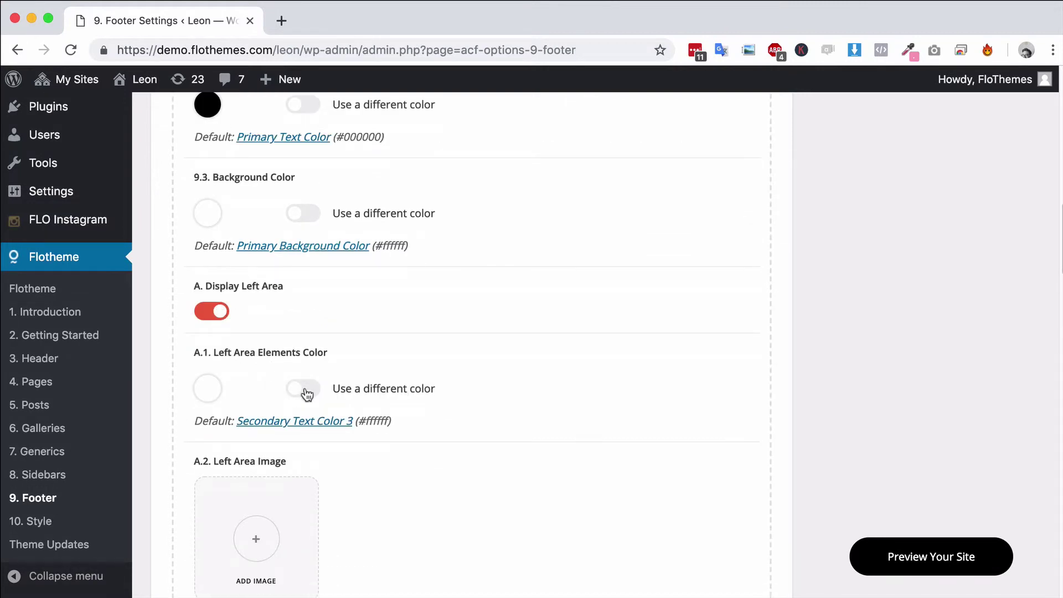
scroll(259, 403, down, 3)
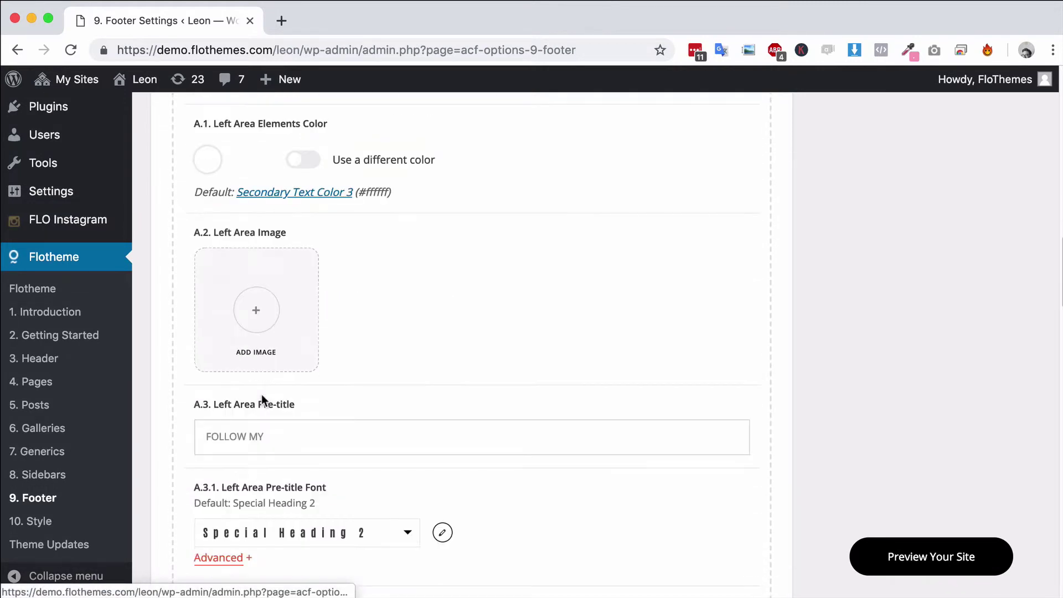
drag(350, 414, 204, 413)
click(340, 404)
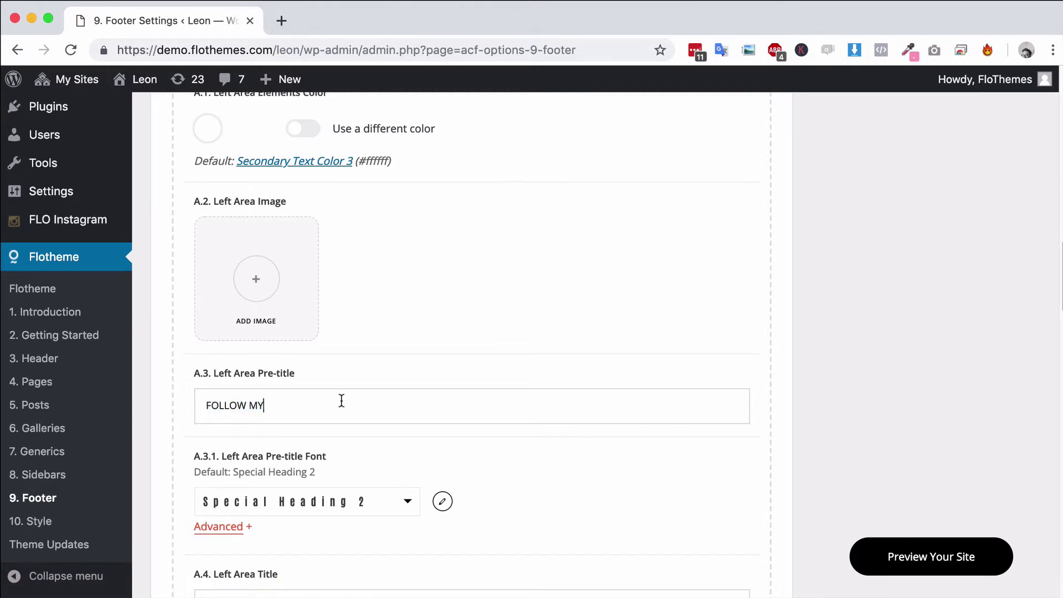
scroll(340, 404, down, 5)
scroll(355, 396, down, 3)
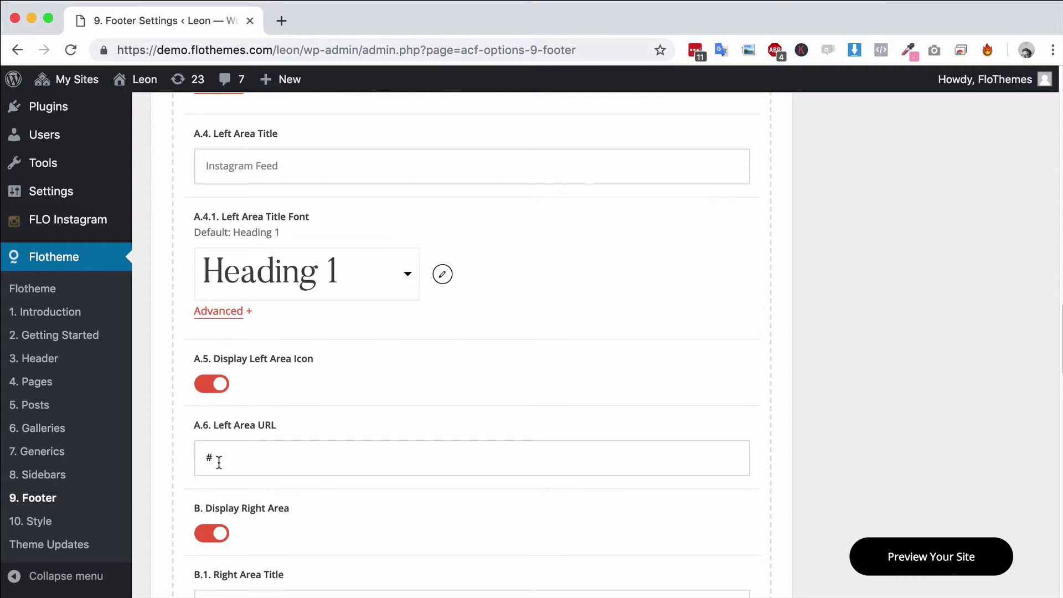
scroll(260, 462, down, 1)
Check the right area's display and title settings against the right area in the Type C footer diagram
scroll(276, 465, down, 5)
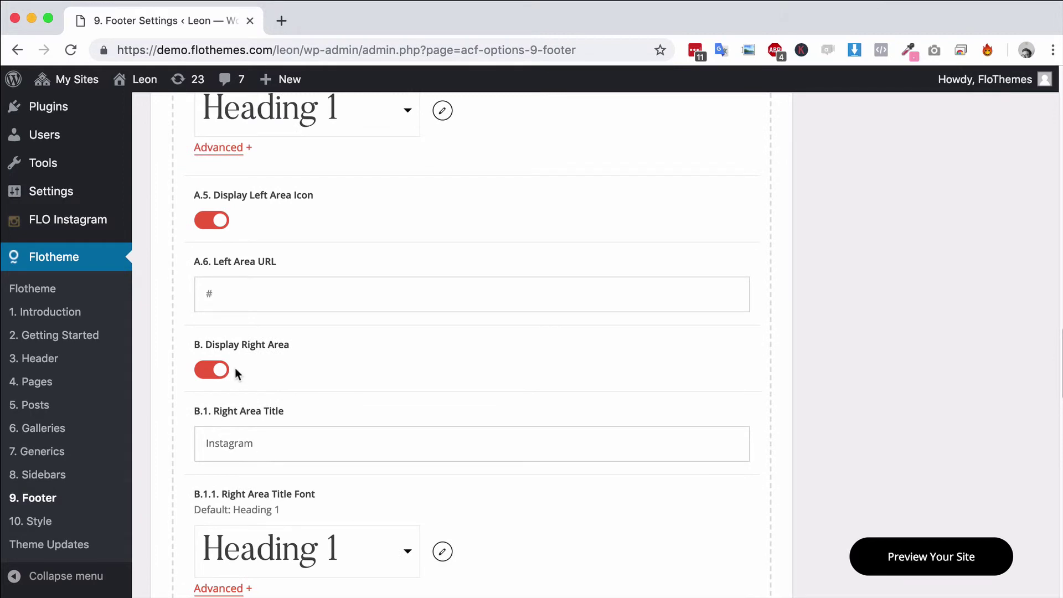
scroll(316, 346, down, 6)
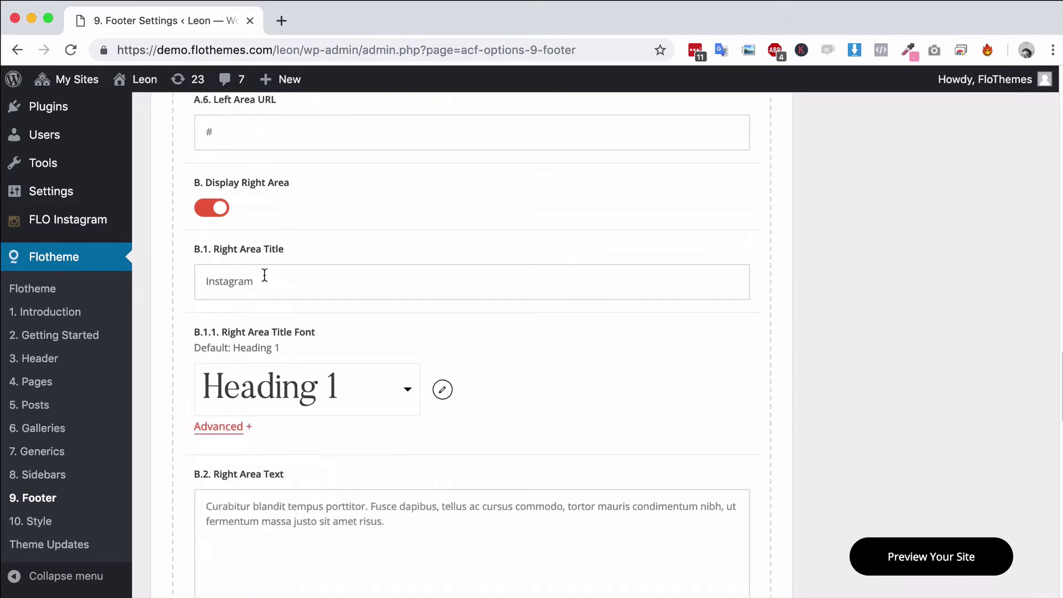
scroll(510, 306, up, 20)
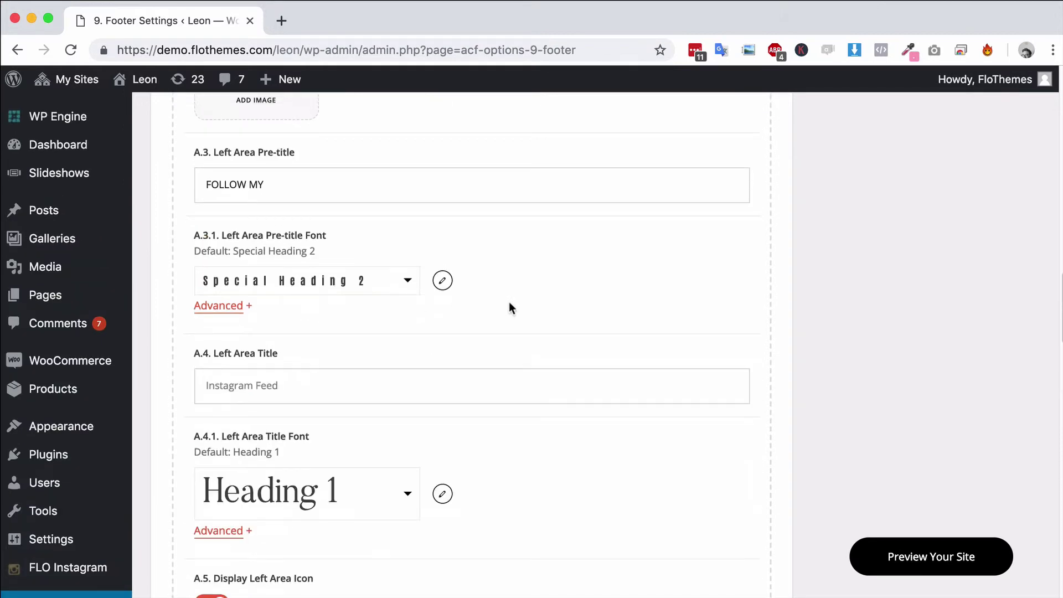
scroll(621, 359, down, 6)
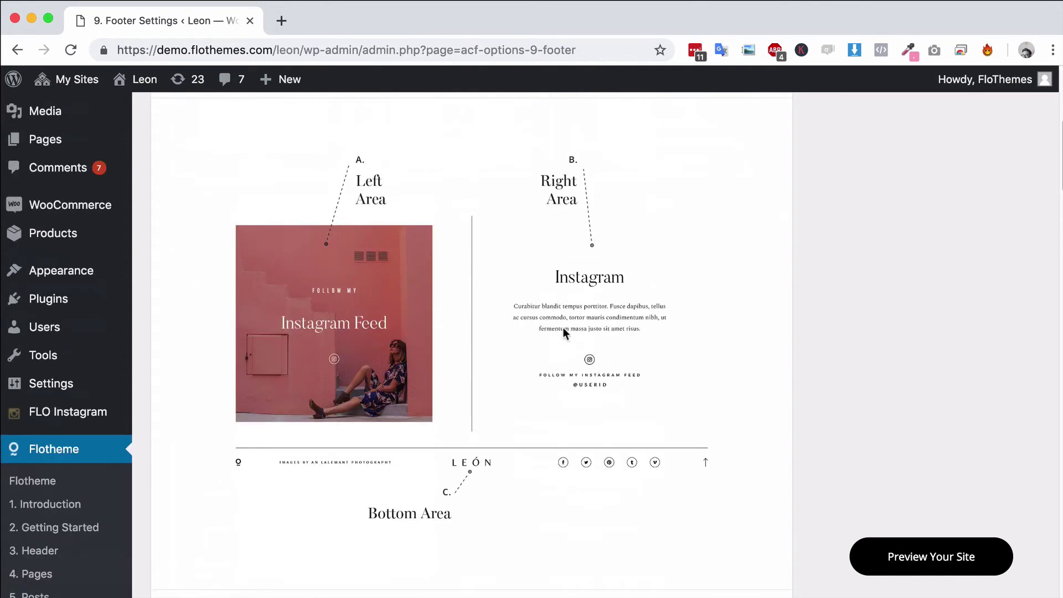
Review the right area's title, title font, text and text font settings
scroll(565, 332, down, 20)
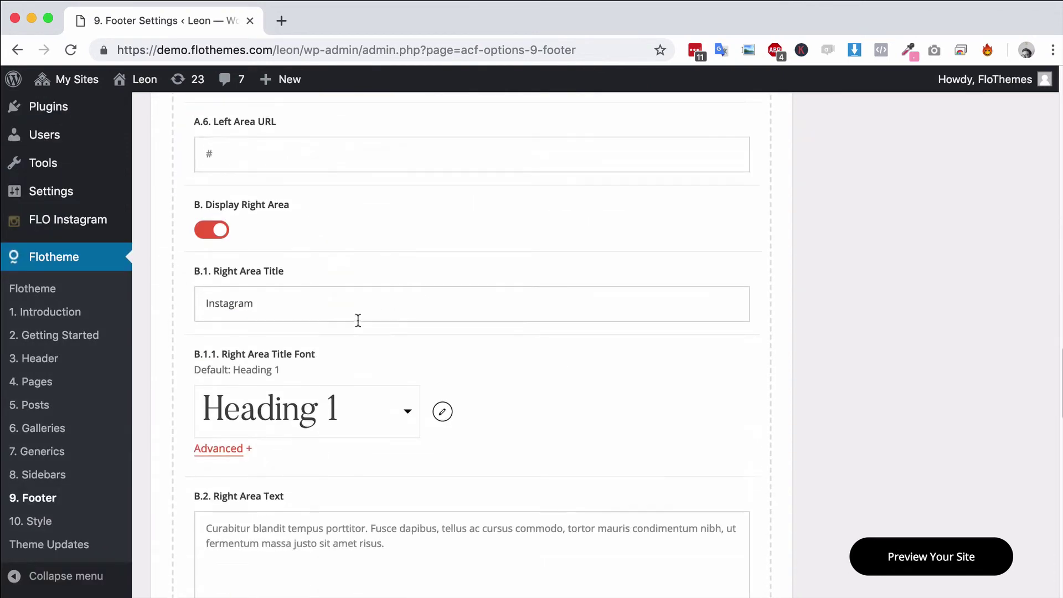
scroll(255, 299, down, 8)
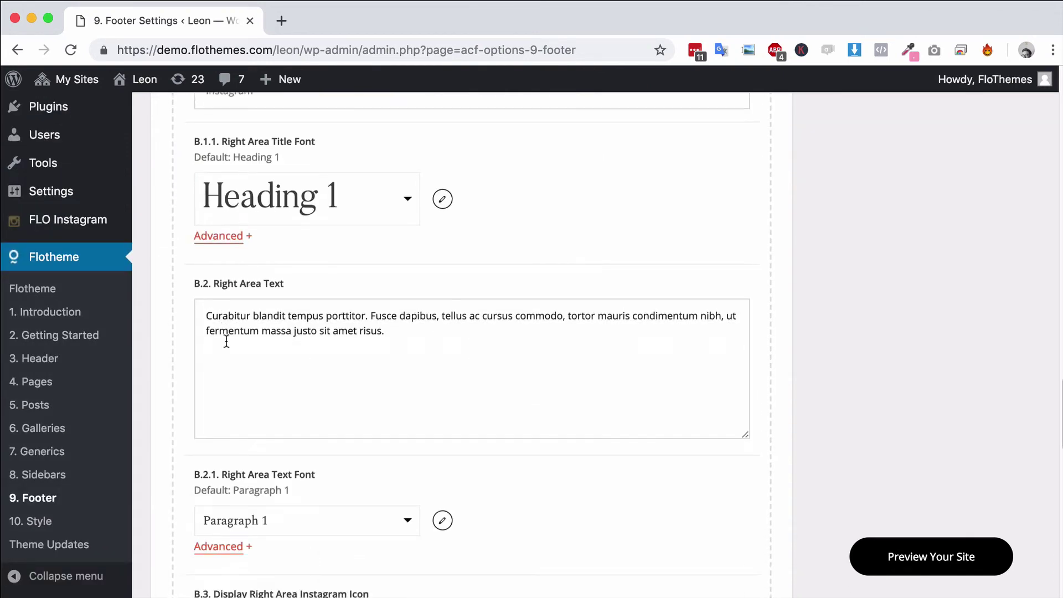
scroll(227, 342, down, 4)
scroll(306, 297, up, 10)
click(339, 283)
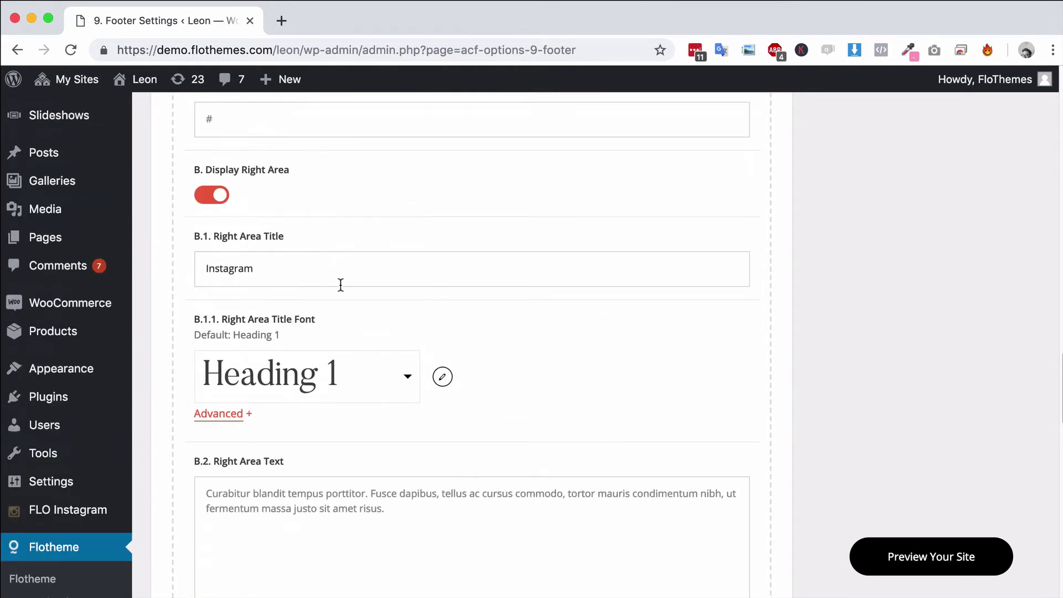
double_click(223, 266)
scroll(397, 467, down, 1)
drag(397, 467, 218, 458)
click(420, 469)
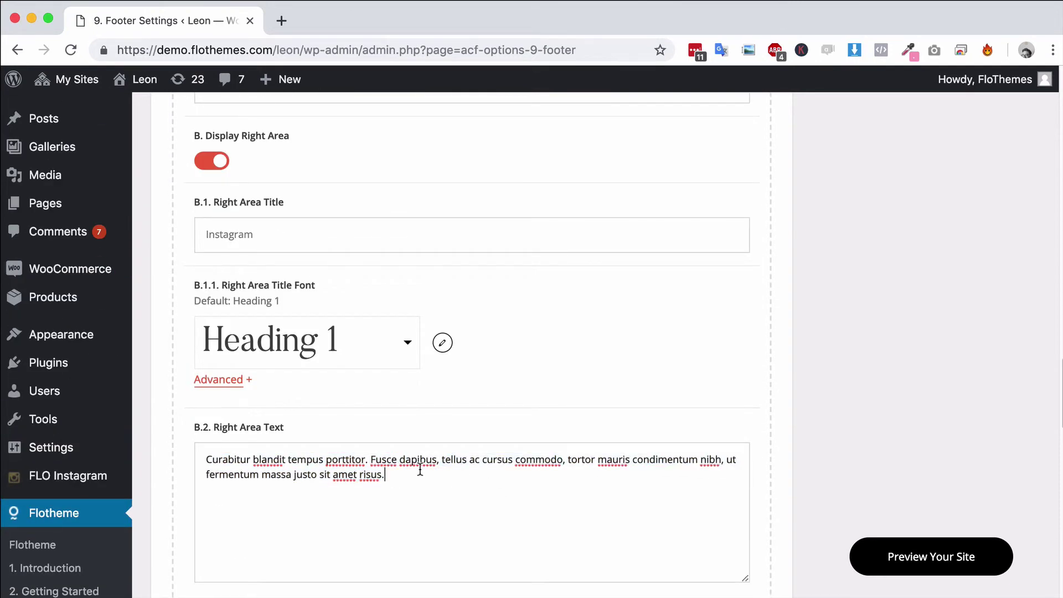
scroll(419, 470, down, 10)
scroll(316, 390, up, 1)
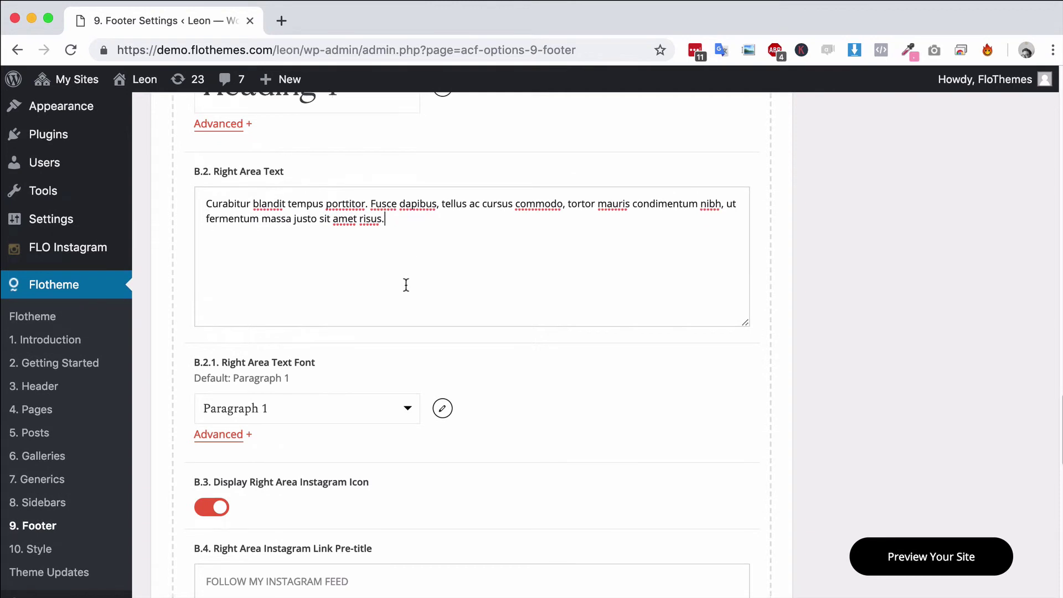
Review the right area's Instagram icon, link pre-title, link title, their fonts and the link URL settings
scroll(406, 285, down, 5)
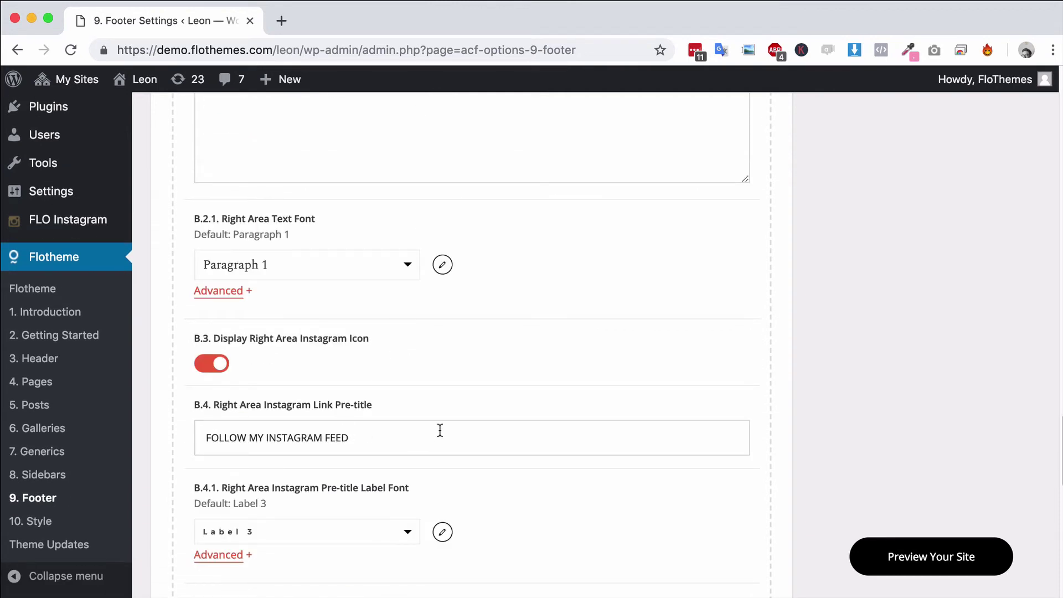
scroll(297, 442, down, 12)
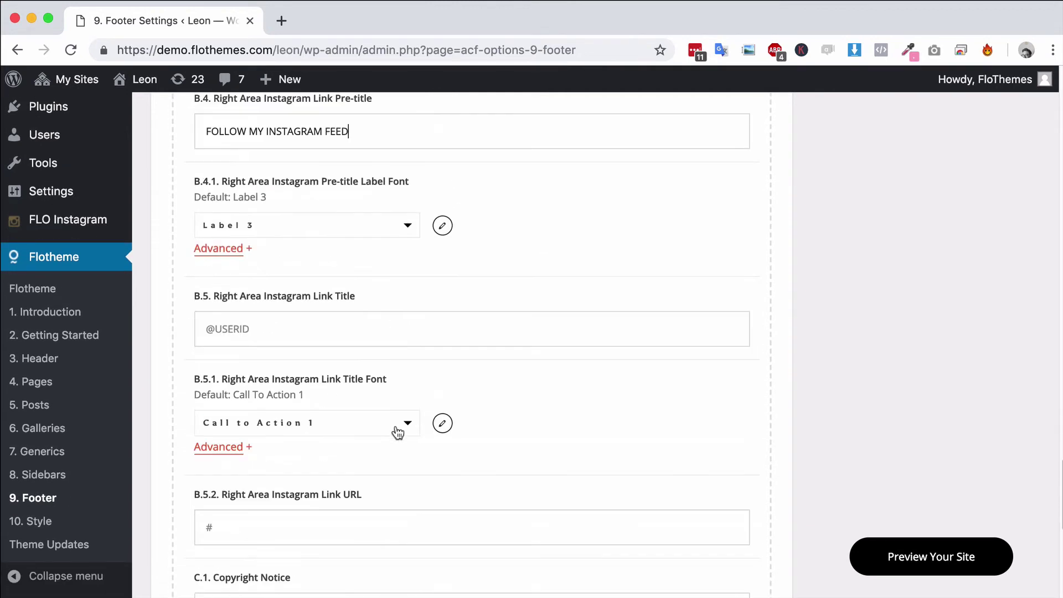
click(255, 313)
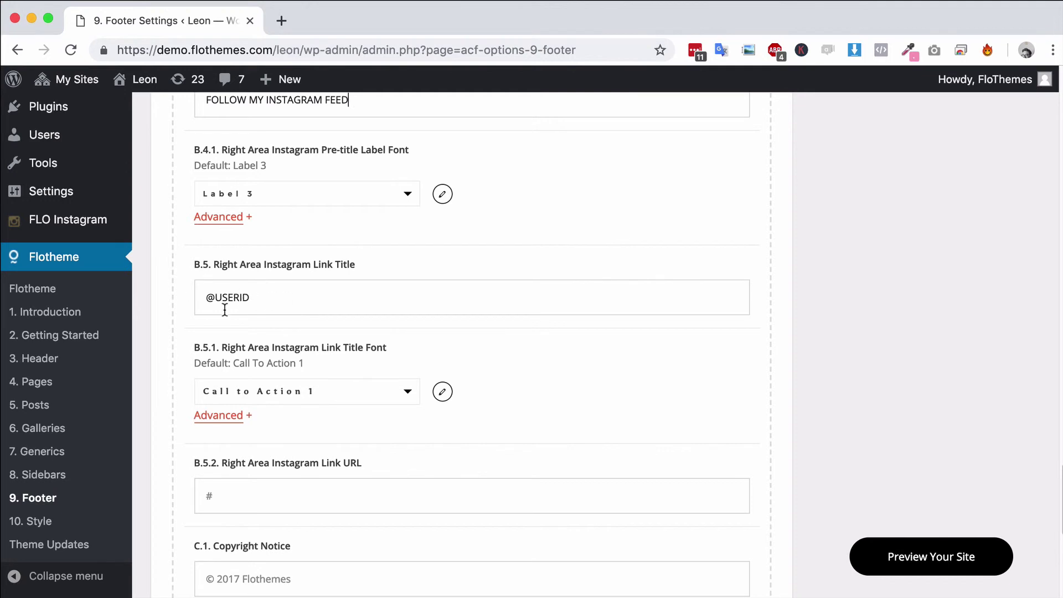
scroll(271, 351, down, 5)
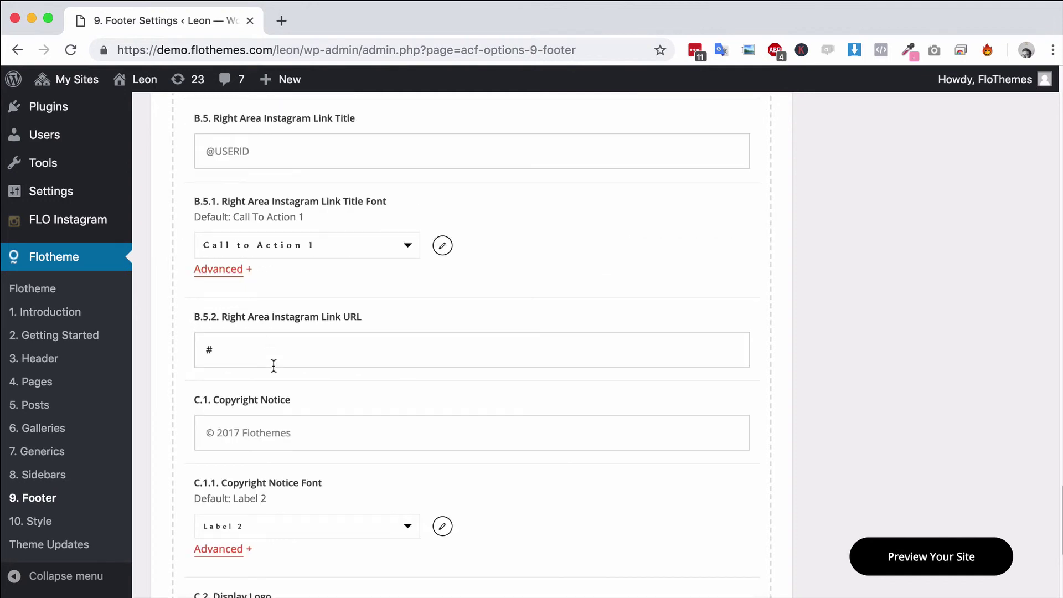
scroll(265, 362, down, 1)
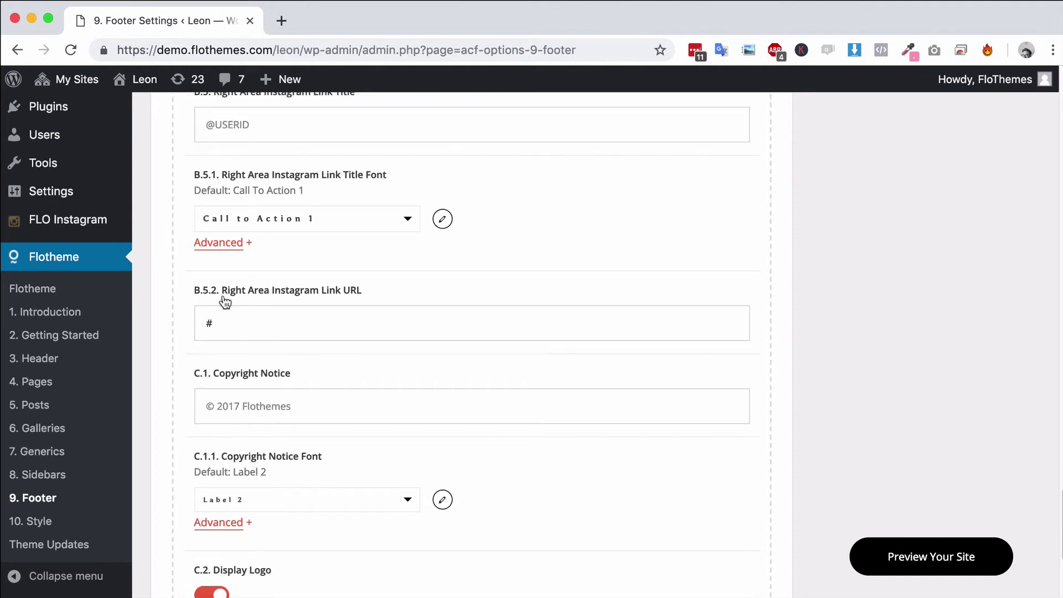
scroll(280, 333, up, 1)
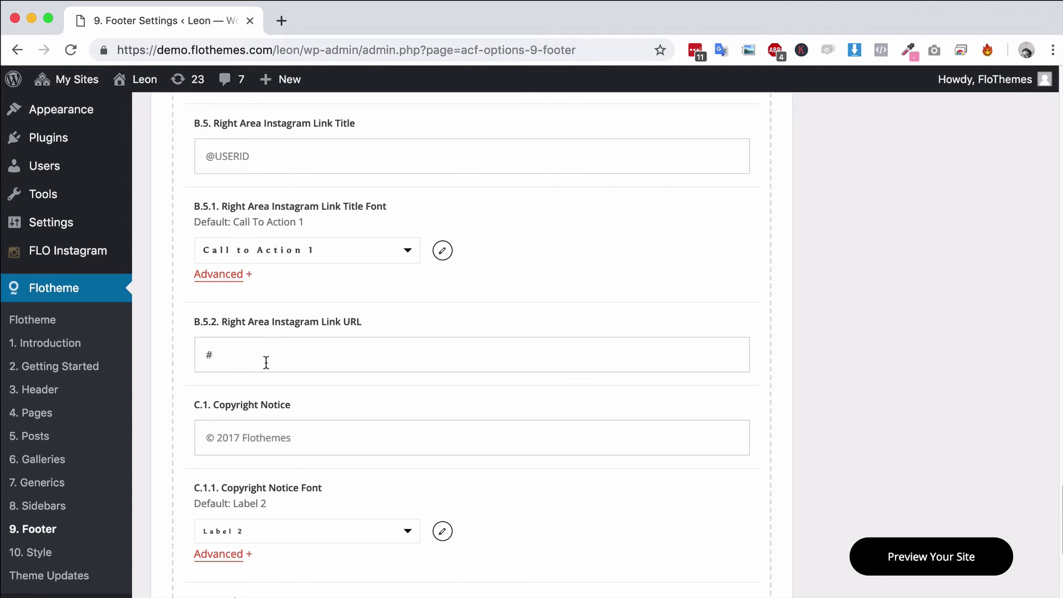
click(235, 356)
Review the bottom area's copyright notice, notice font, logo, social links and "Back to Top" arrow settings
scroll(361, 355, down, 5)
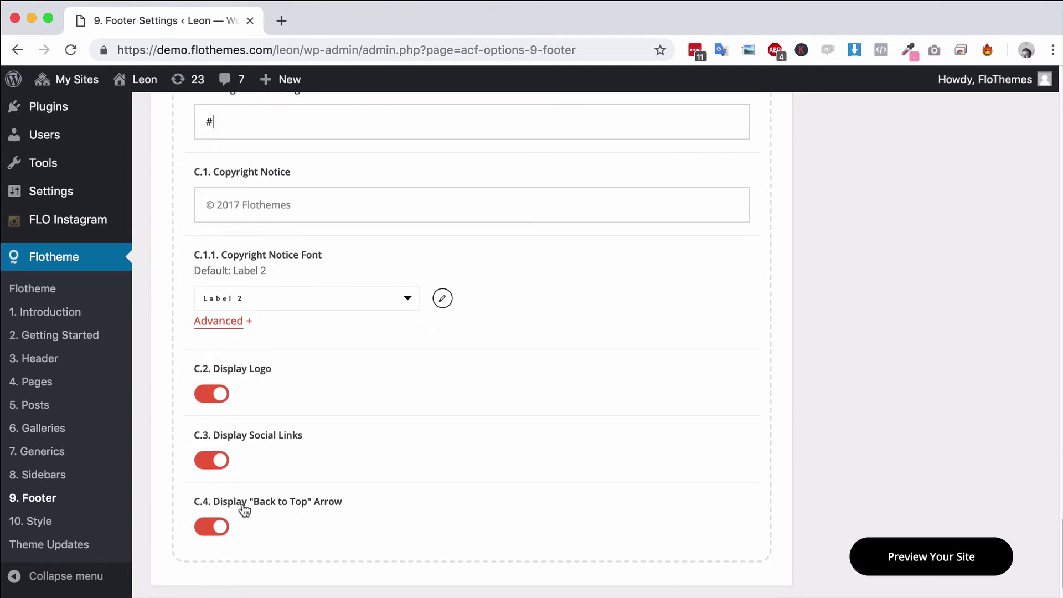
scroll(288, 507, down, 2)
scroll(381, 464, up, 20)
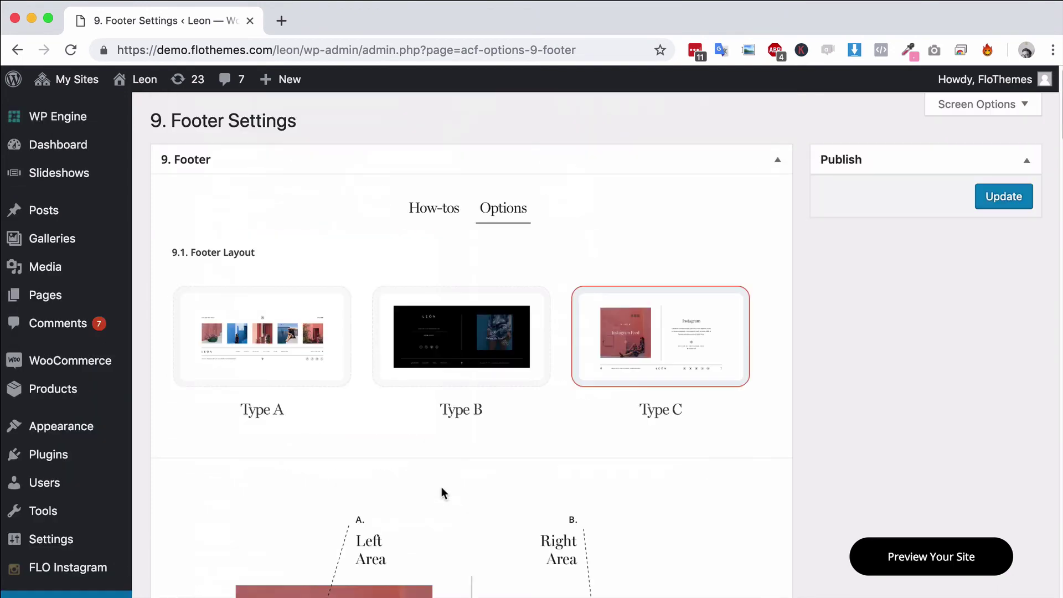
Switch between the Type A, Type B and Type C footer layouts, leaving Type A selected
click(250, 341)
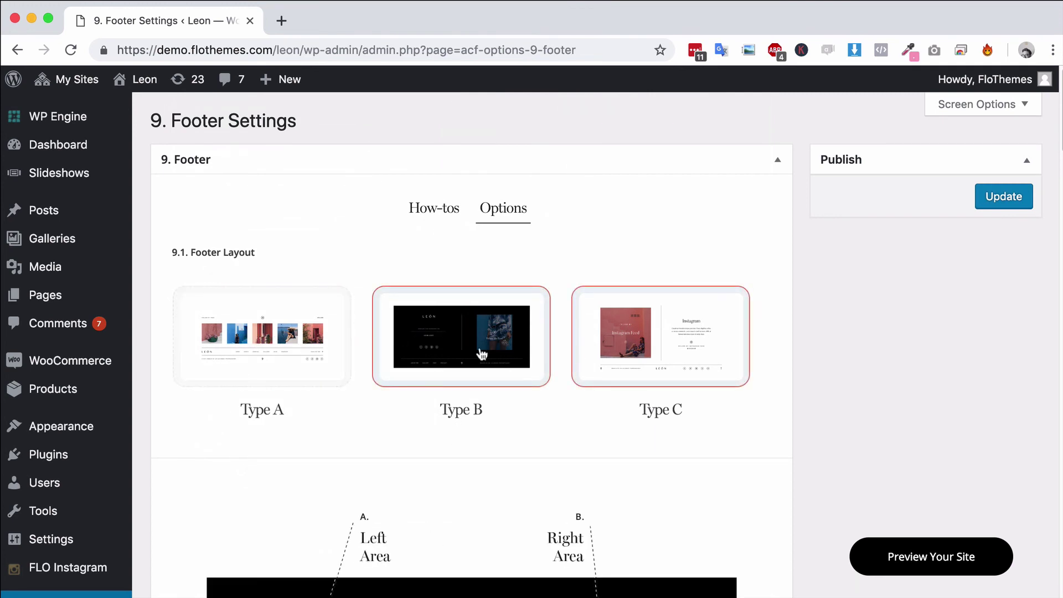
click(443, 340)
click(601, 346)
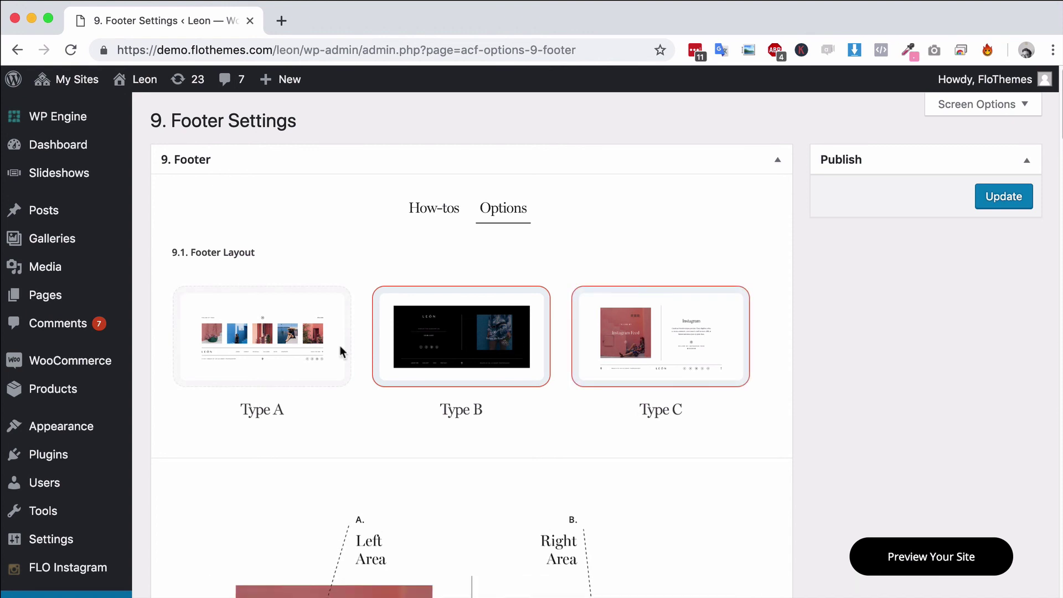
click(259, 353)
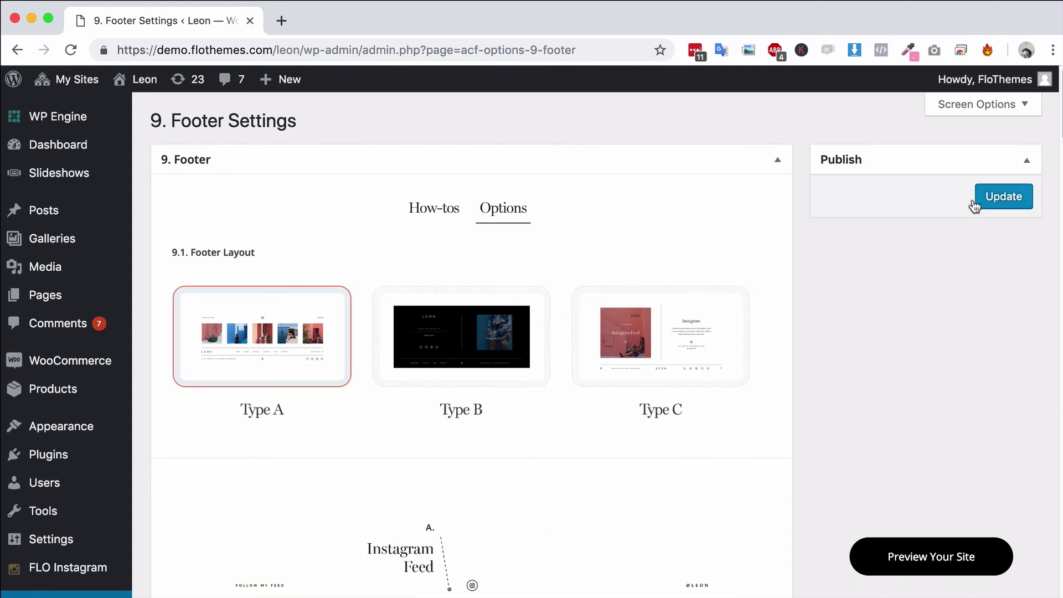